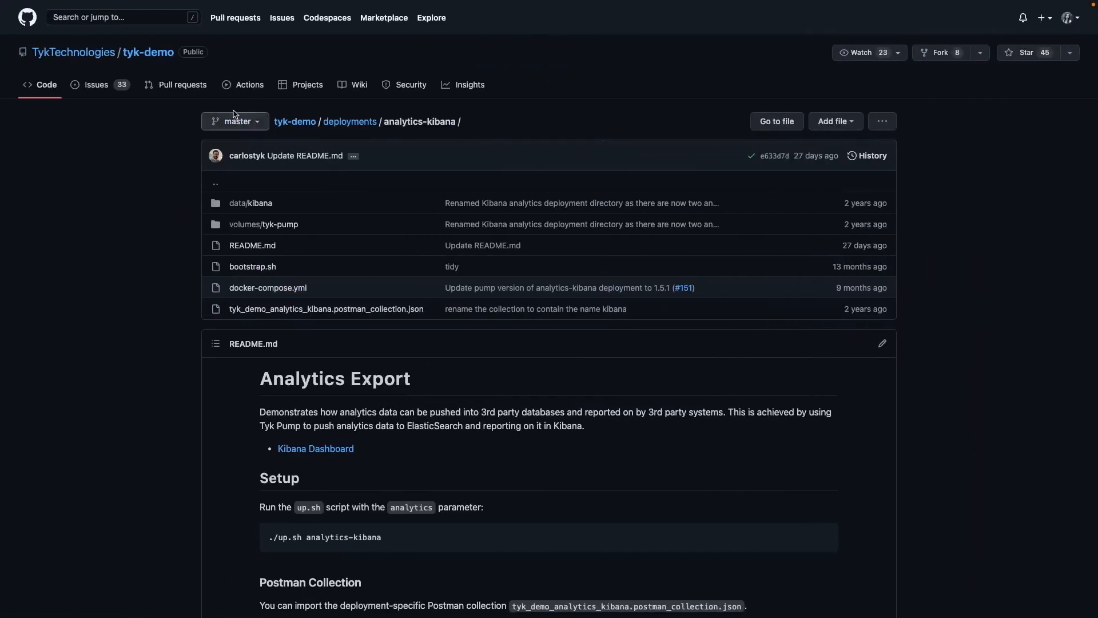
Examine the analytics-kibana deployment's README in the tyk-demo repository, including its setup command and Postman collection section.
{"action": "mouse_move", "coordinate": [65, 53]}
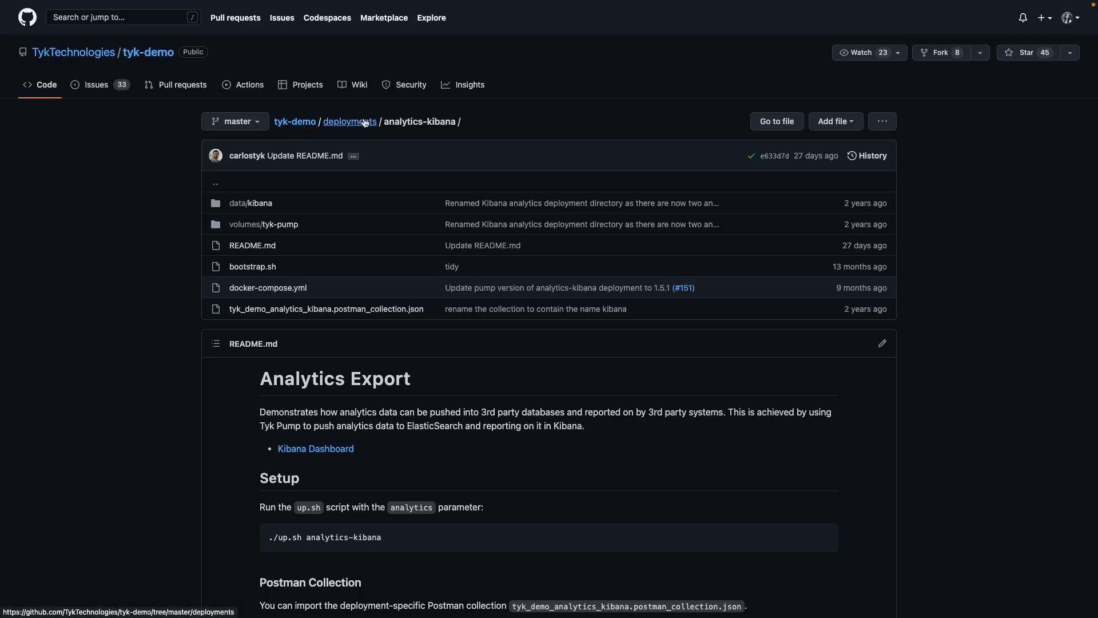
{"action": "left_click_drag", "start_coordinate": [454, 122], "coordinate": [381, 124]}
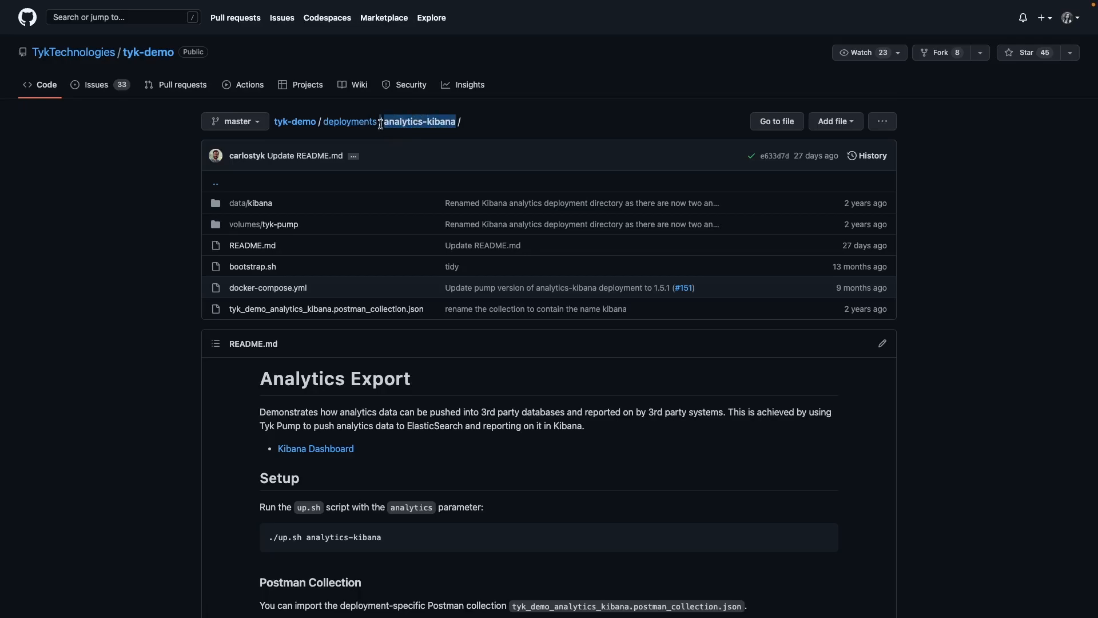
{"action": "left_click", "coordinate": [450, 468]}
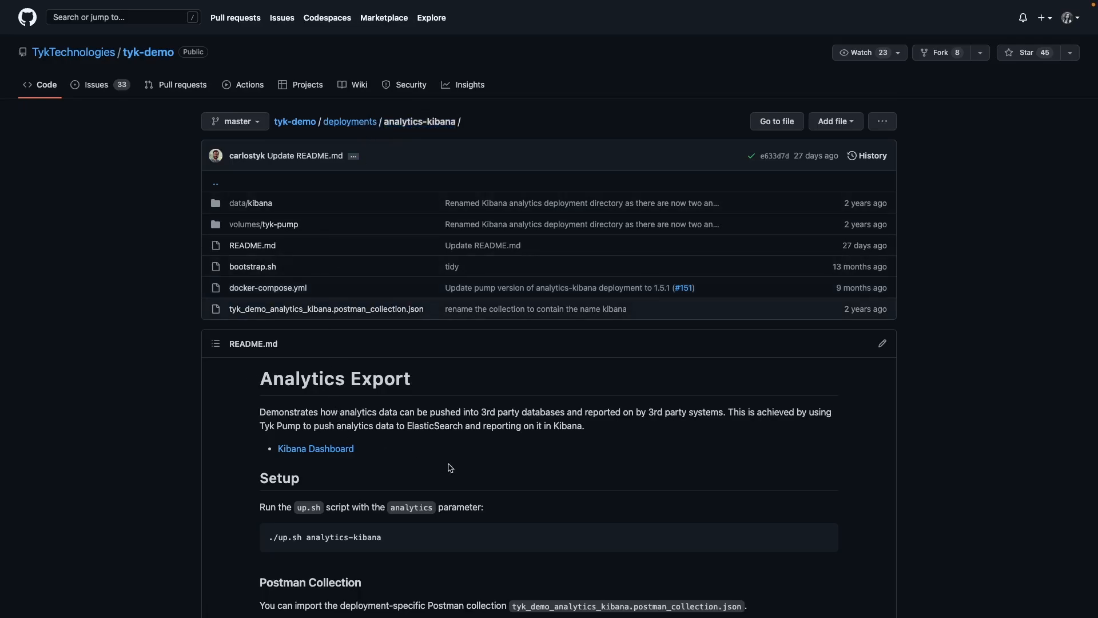
{"action": "scroll", "coordinate": [450, 468], "scroll_direction": "down", "scroll_amount": 3}
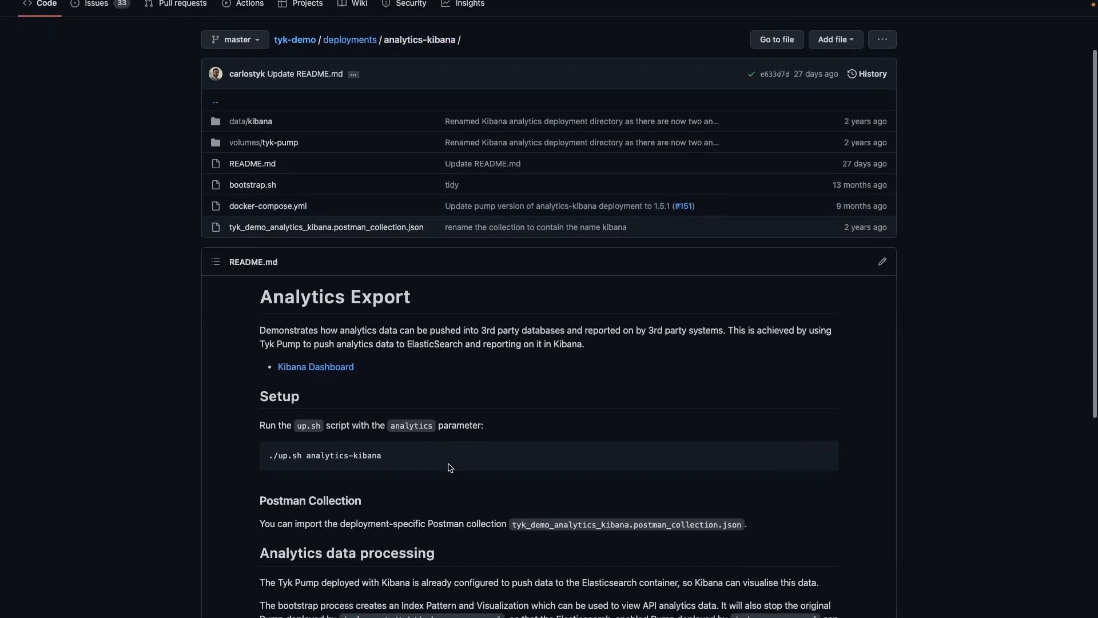
{"action": "left_click_drag", "start_coordinate": [382, 456], "coordinate": [267, 456]}
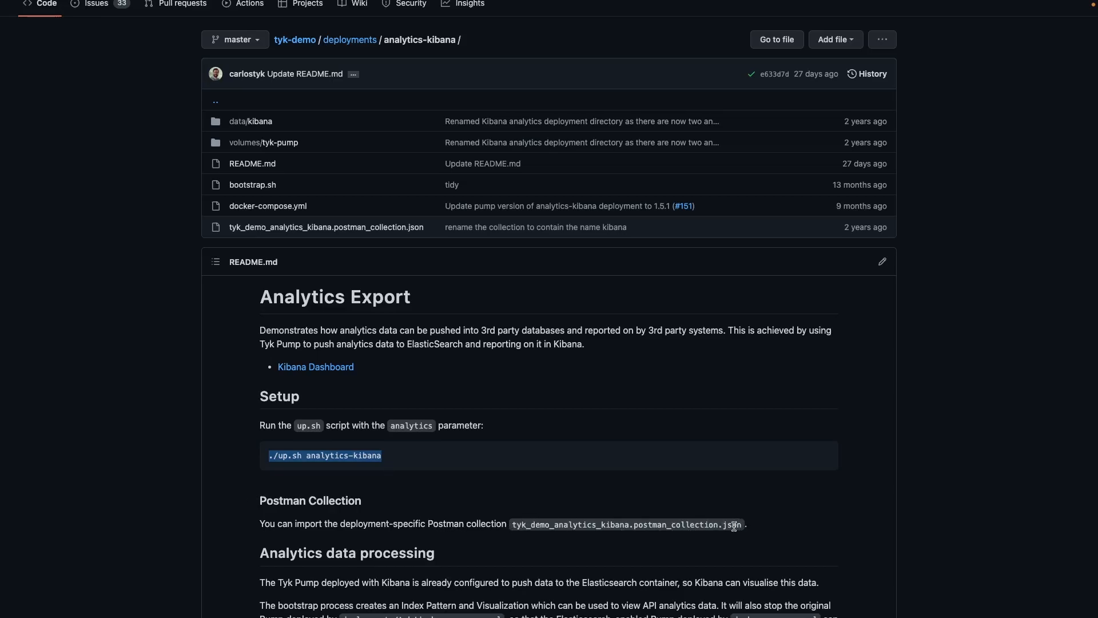
{"action": "scroll", "coordinate": [738, 525], "scroll_direction": "up", "scroll_amount": 3}
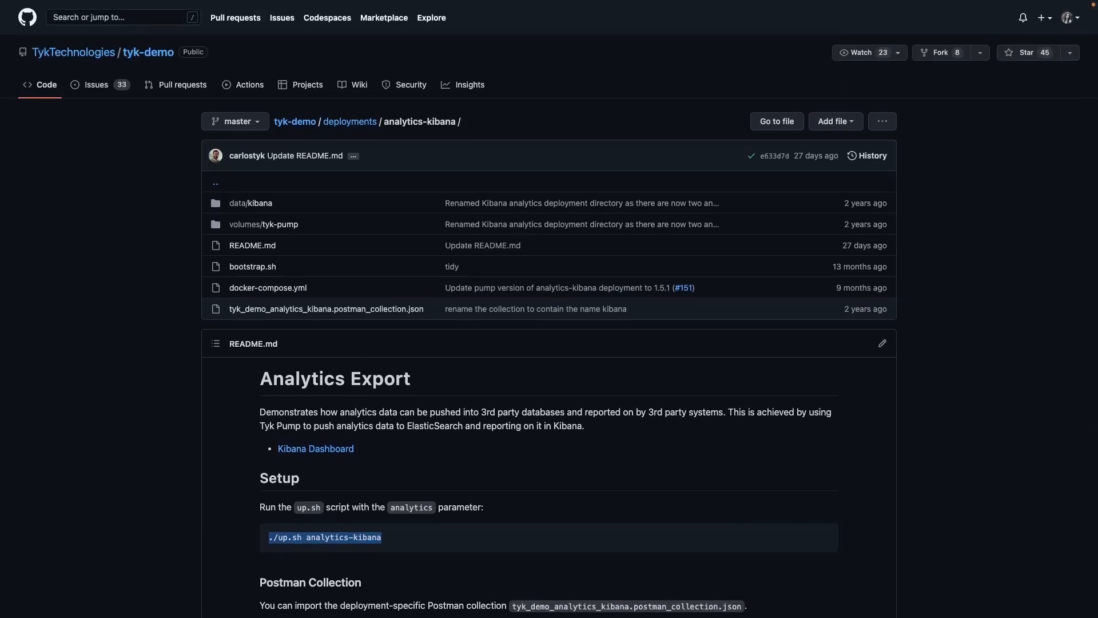
{"action": "scroll", "coordinate": [622, 332], "scroll_direction": "right", "scroll_amount": 1}
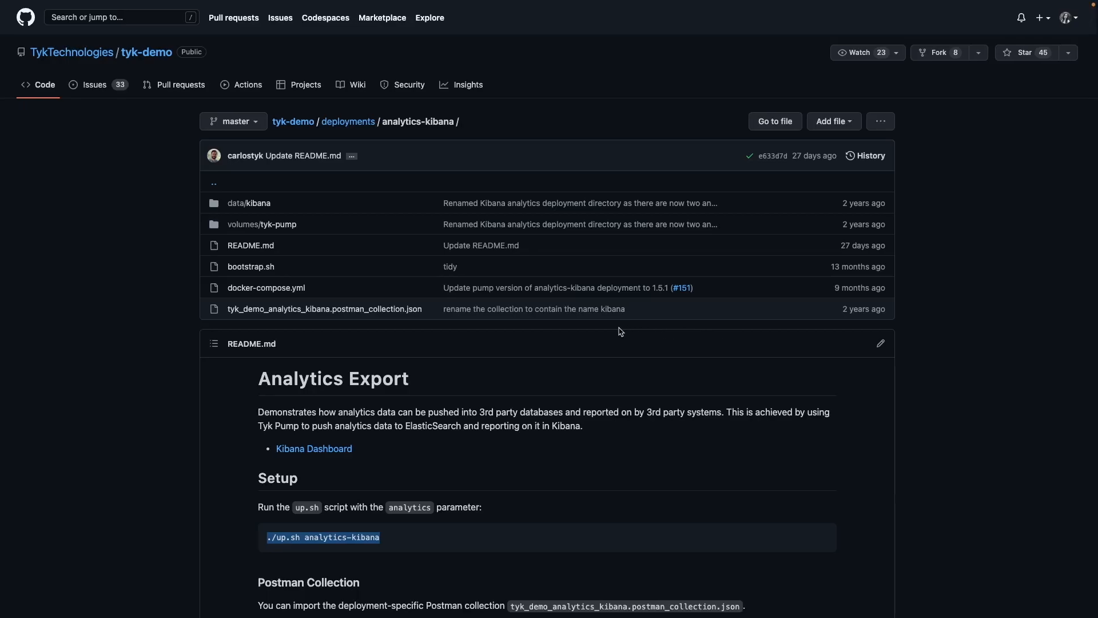
{"action": "scroll", "coordinate": [621, 332], "scroll_direction": "left", "scroll_amount": 1}
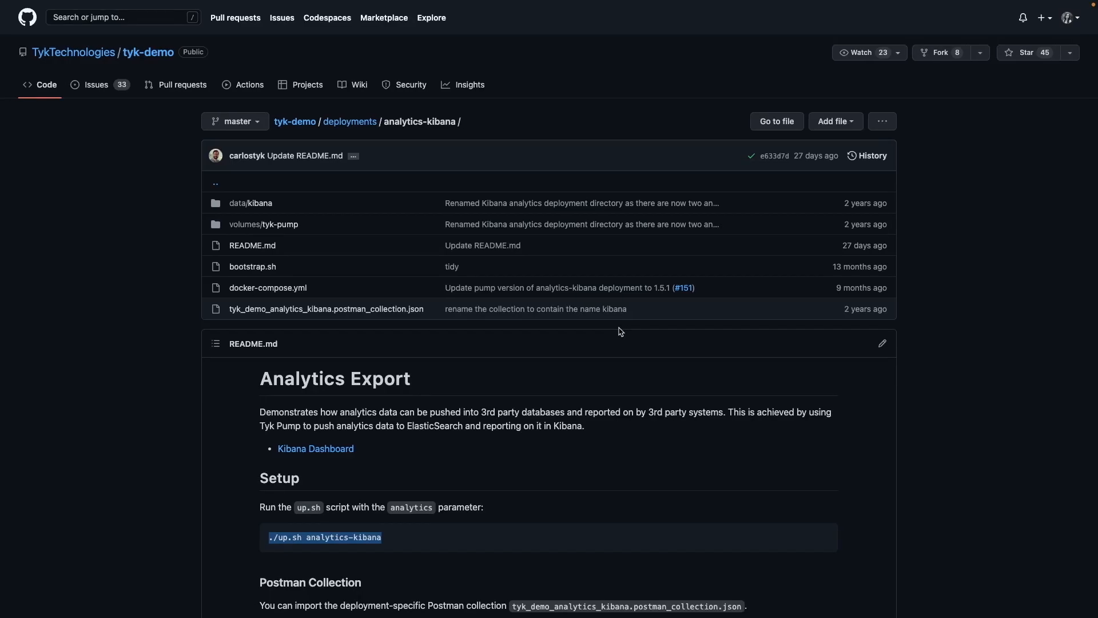
Switch to the Tyk Dashboard, log in with the prefilled credentials and open the list of created APIs.
{"action": "key", "text": "ctrl+Right"}
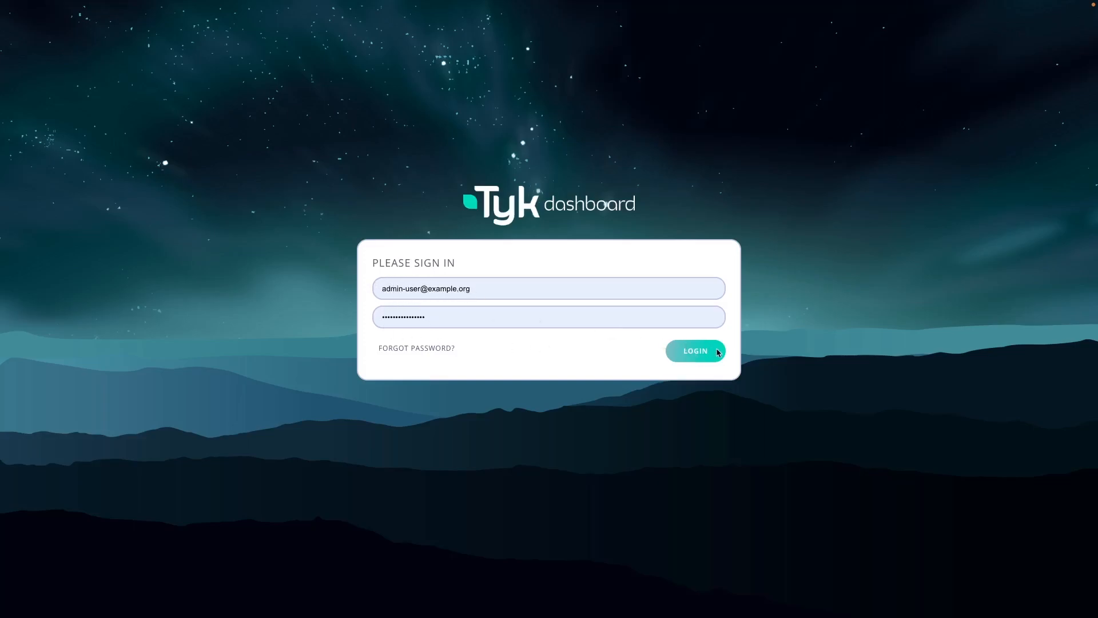
{"action": "left_click", "coordinate": [689, 356]}
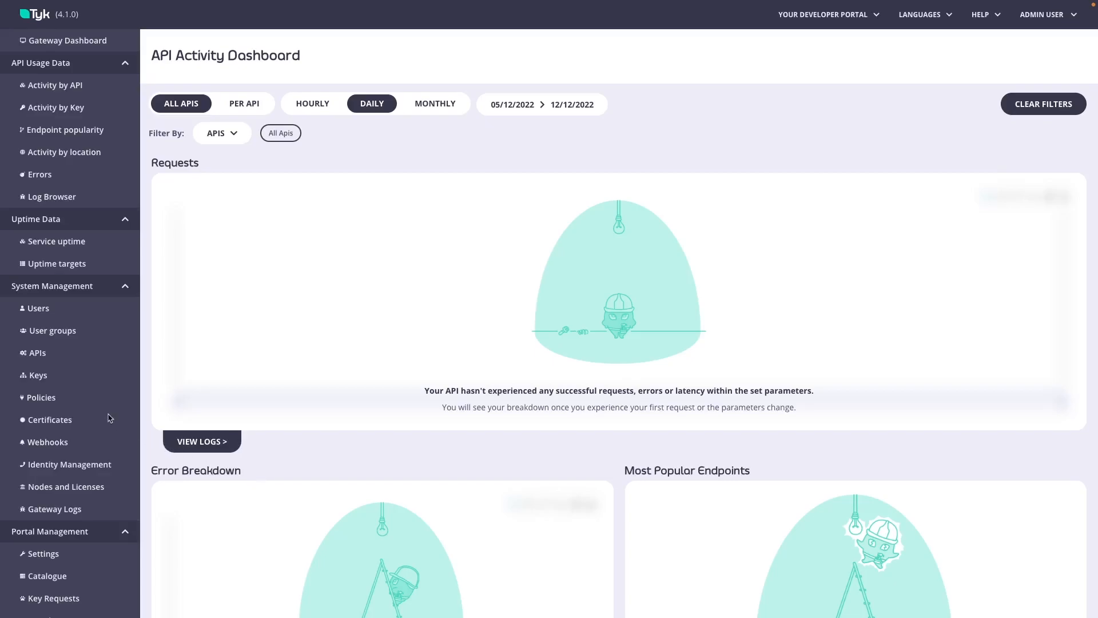
{"action": "left_click", "coordinate": [40, 357]}
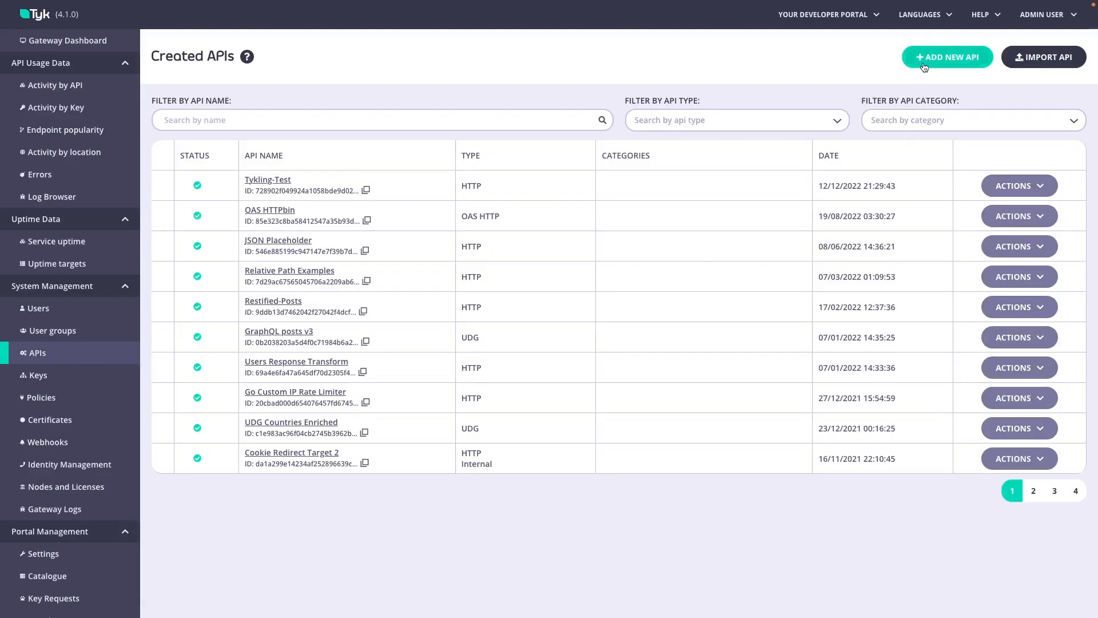
{"action": "left_click", "coordinate": [928, 61]}
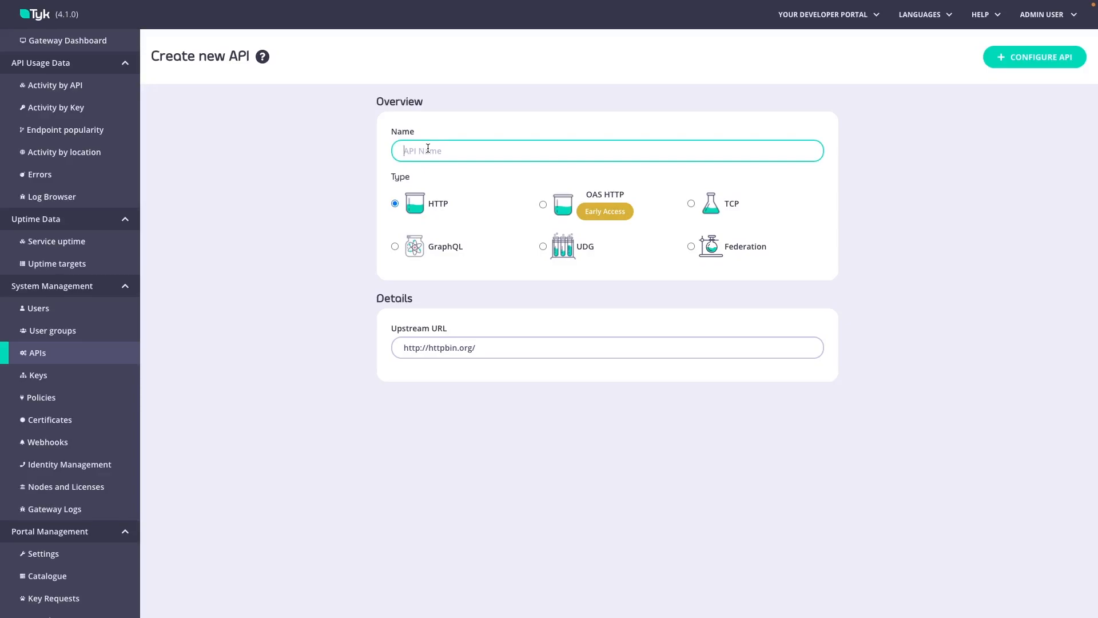
{"action": "type", "text": "Test api"}
{"action": "left_click_drag", "start_coordinate": [492, 351], "coordinate": [399, 348]}
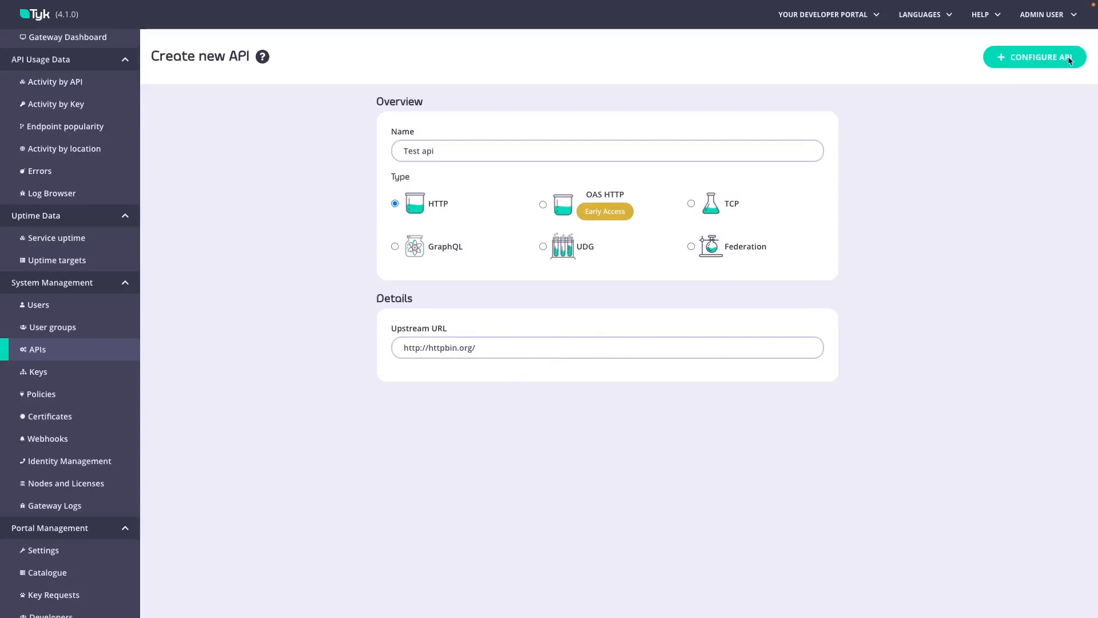
{"action": "left_click", "coordinate": [1044, 60]}
{"action": "left_click", "coordinate": [1044, 60]}
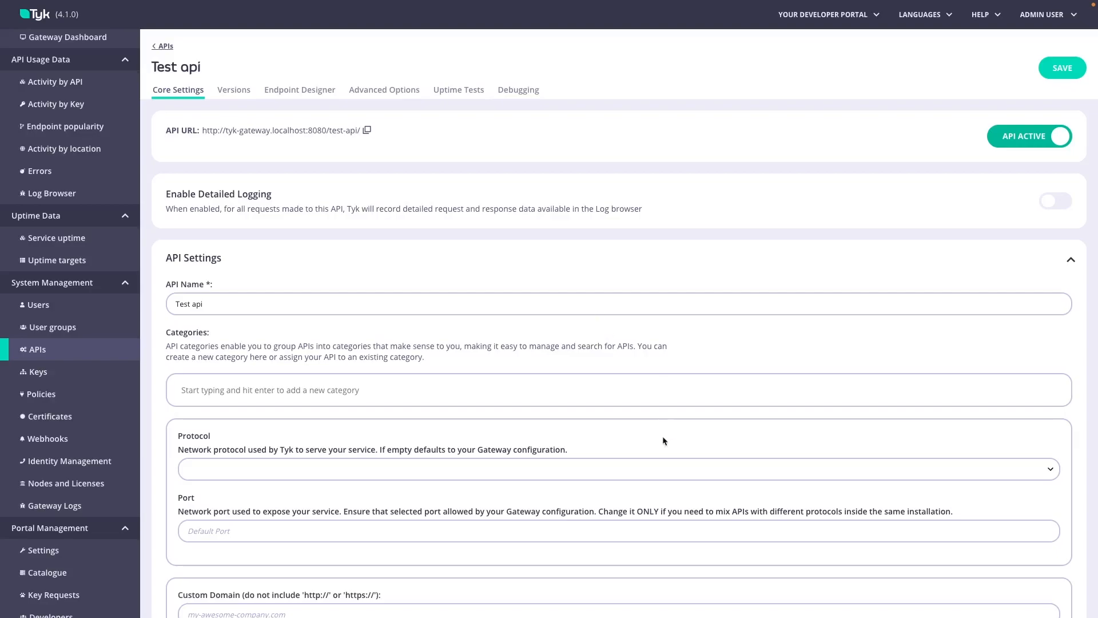
Set the authentication mode of Test api to Open (Keyless) and save the API.
{"action": "scroll", "coordinate": [597, 458], "scroll_direction": "down", "scroll_amount": 2}
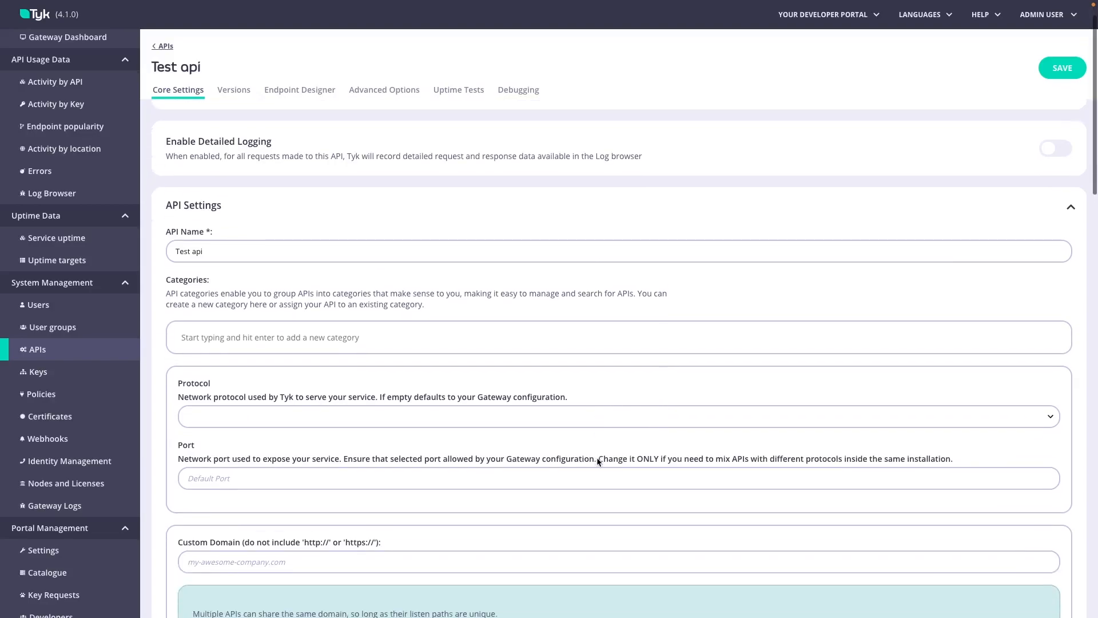
{"action": "scroll", "coordinate": [597, 458], "scroll_direction": "down", "scroll_amount": 4}
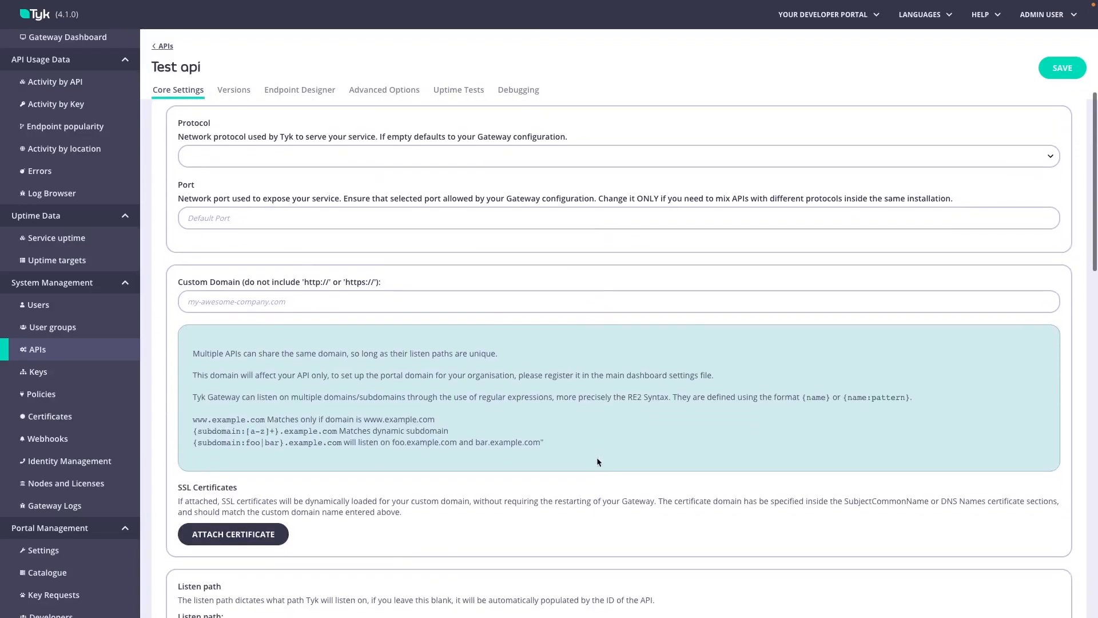
{"action": "scroll", "coordinate": [597, 458], "scroll_direction": "down", "scroll_amount": 2}
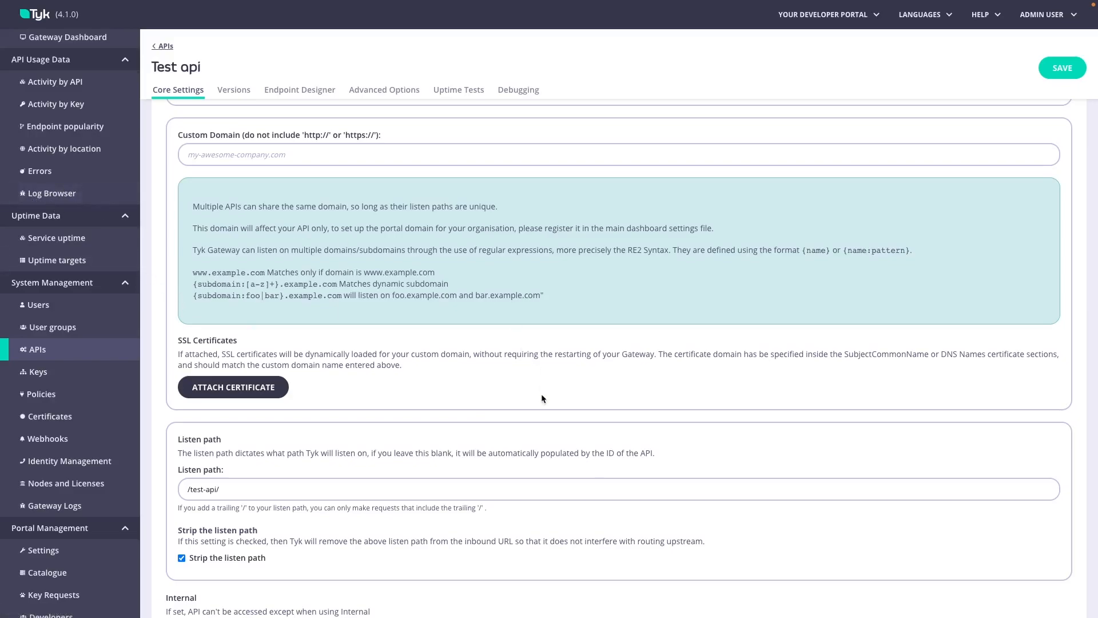
{"action": "scroll", "coordinate": [448, 398], "scroll_direction": "down", "scroll_amount": 5}
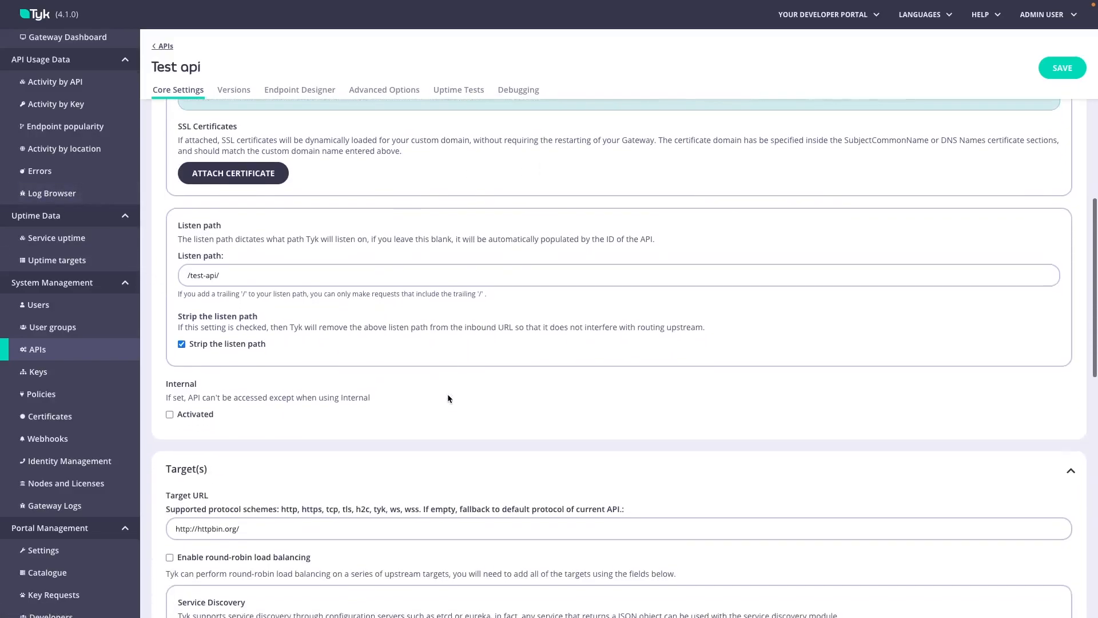
{"action": "scroll", "coordinate": [447, 393], "scroll_direction": "down", "scroll_amount": 3}
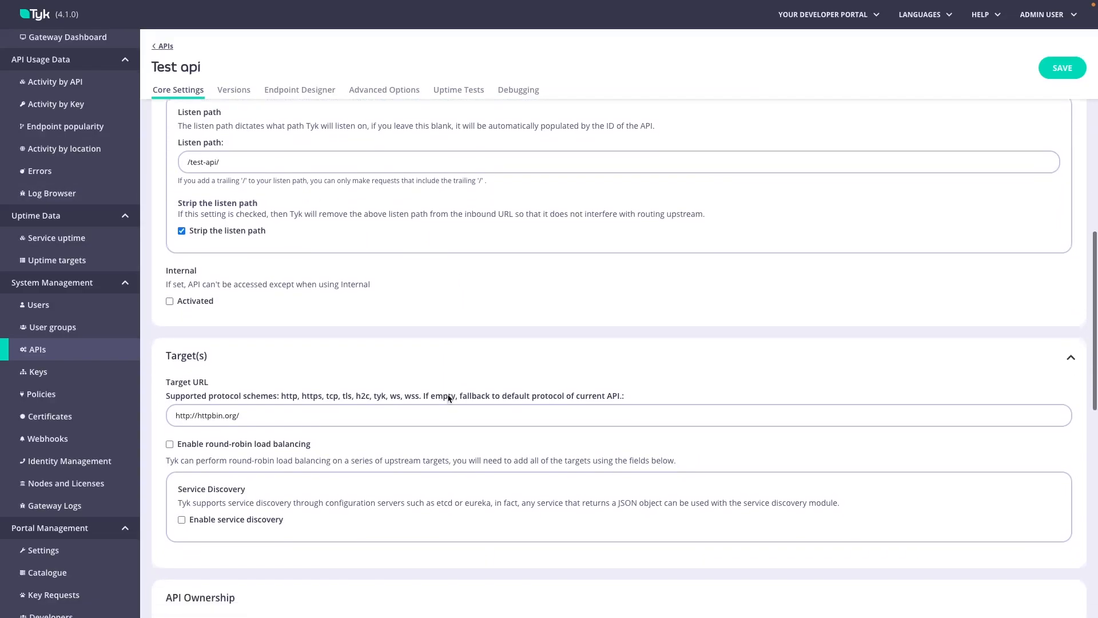
{"action": "scroll", "coordinate": [448, 395], "scroll_direction": "down", "scroll_amount": 5}
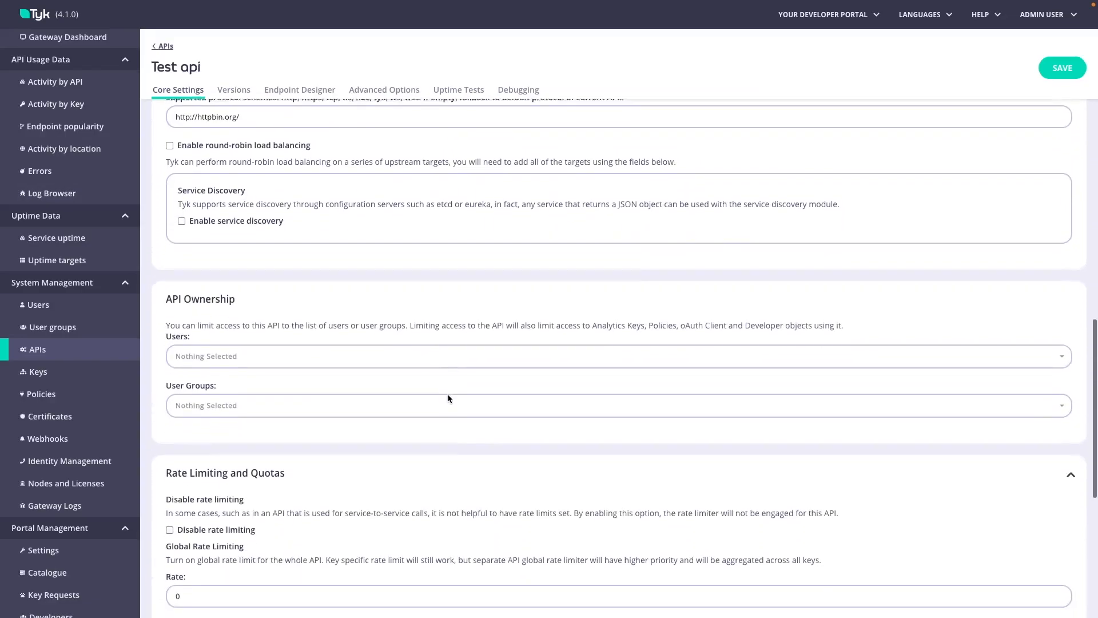
{"action": "scroll", "coordinate": [449, 399], "scroll_direction": "down", "scroll_amount": 5}
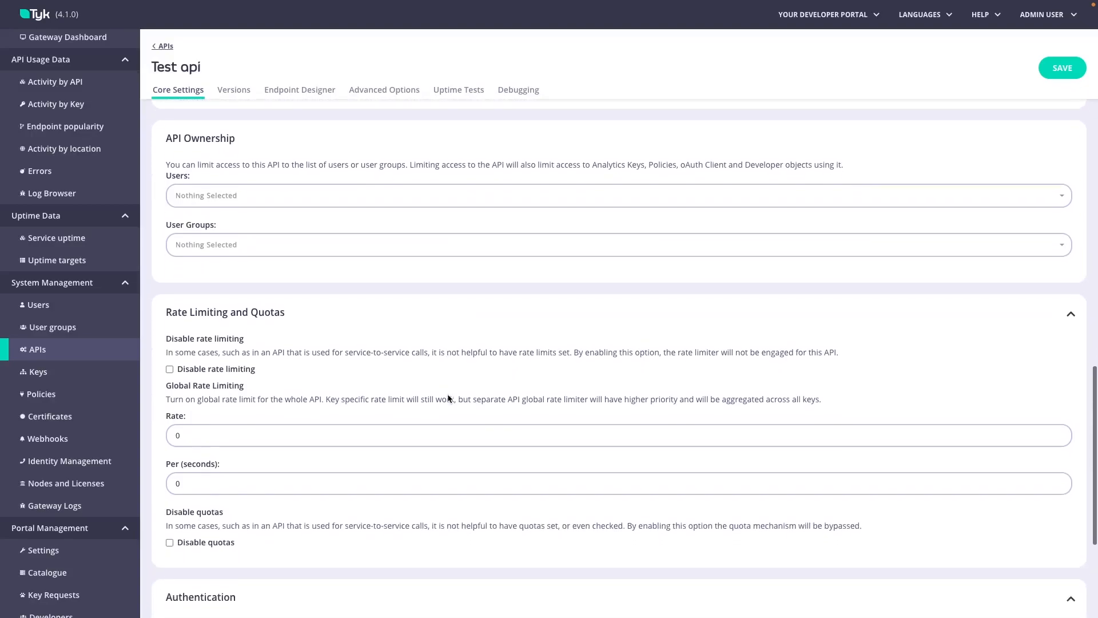
{"action": "scroll", "coordinate": [448, 399], "scroll_direction": "down", "scroll_amount": 3}
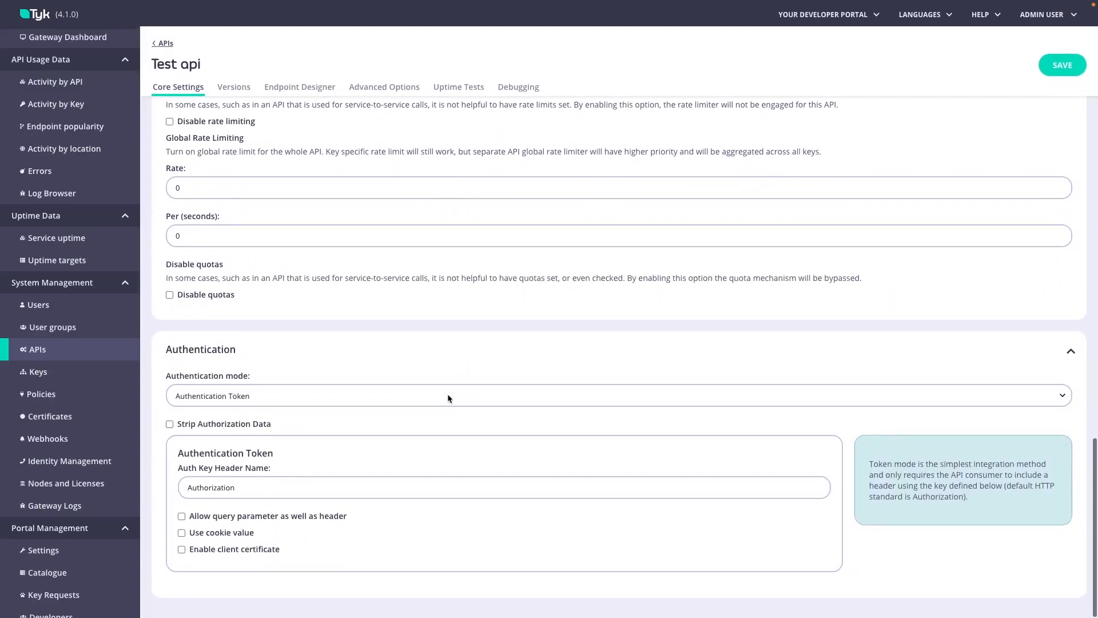
{"action": "left_click", "coordinate": [404, 399]}
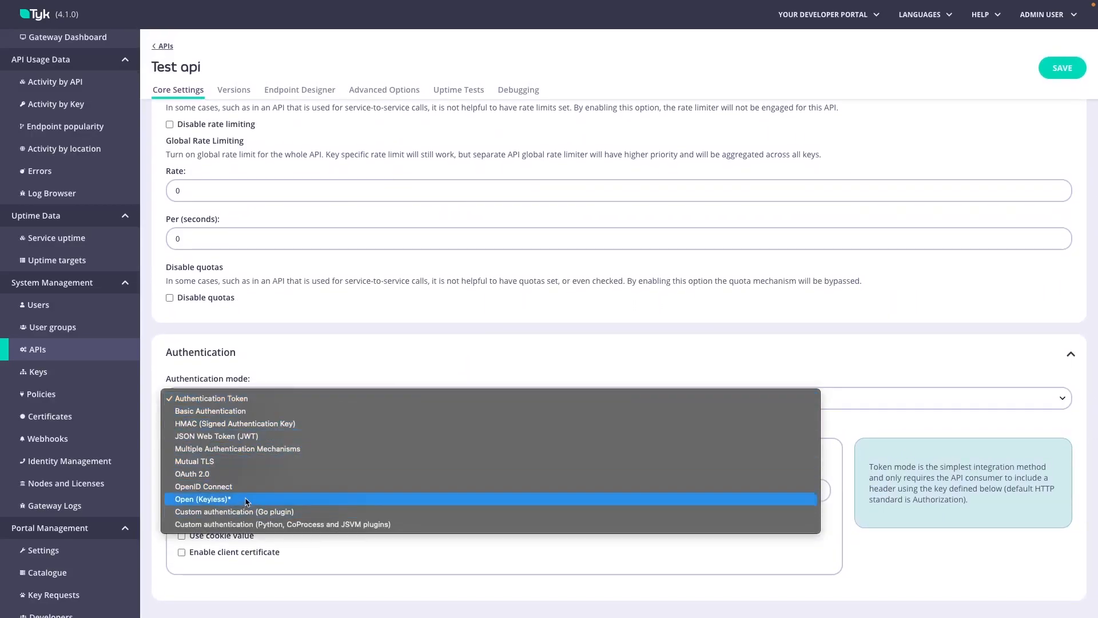
{"action": "left_click", "coordinate": [280, 492]}
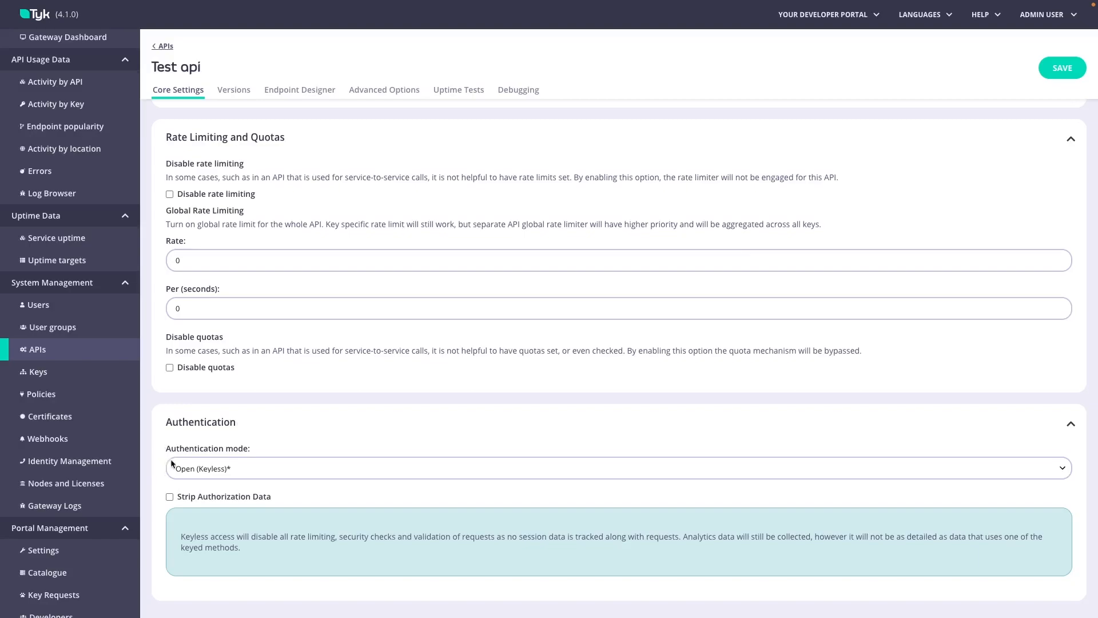
{"action": "left_click", "coordinate": [1055, 77]}
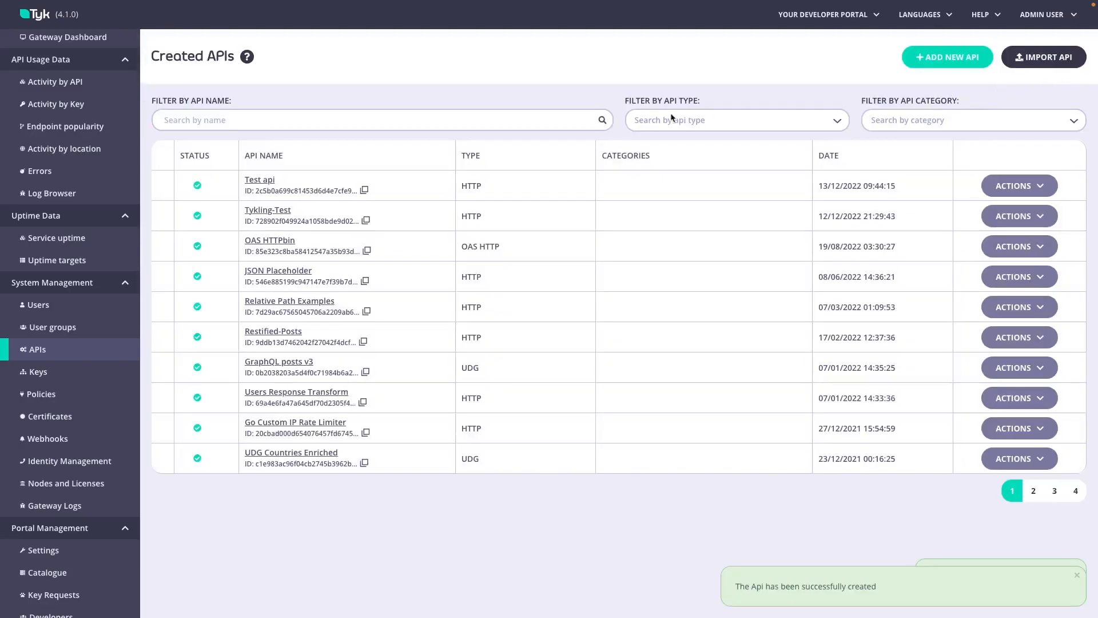
Copy the API URL from the saved Test api's settings and return to the API list.
{"action": "left_click", "coordinate": [268, 180]}
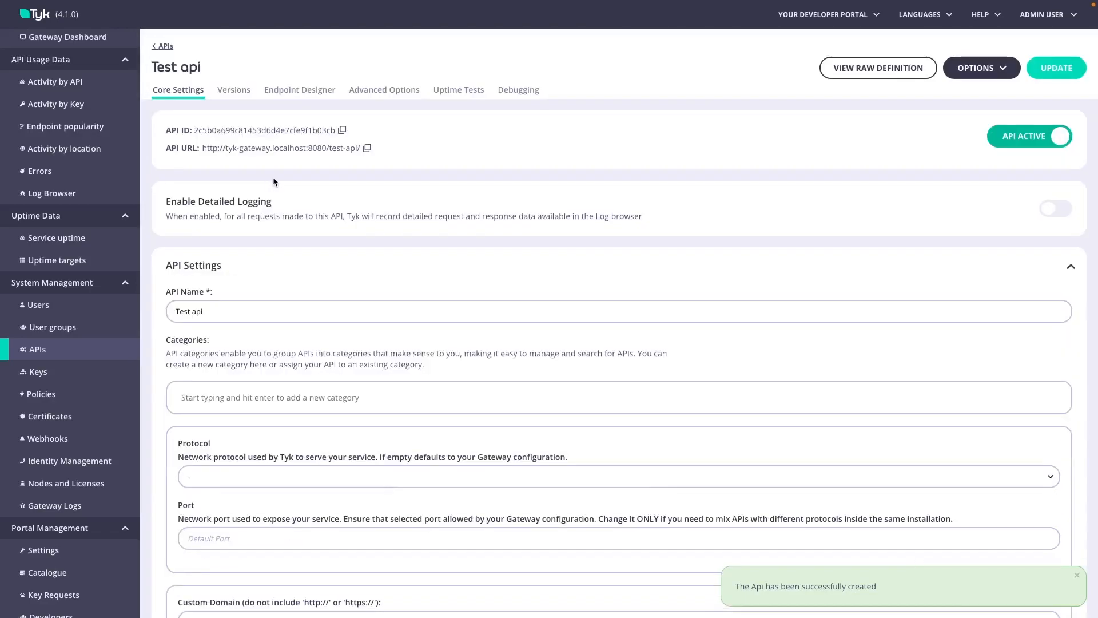
{"action": "left_click", "coordinate": [368, 149]}
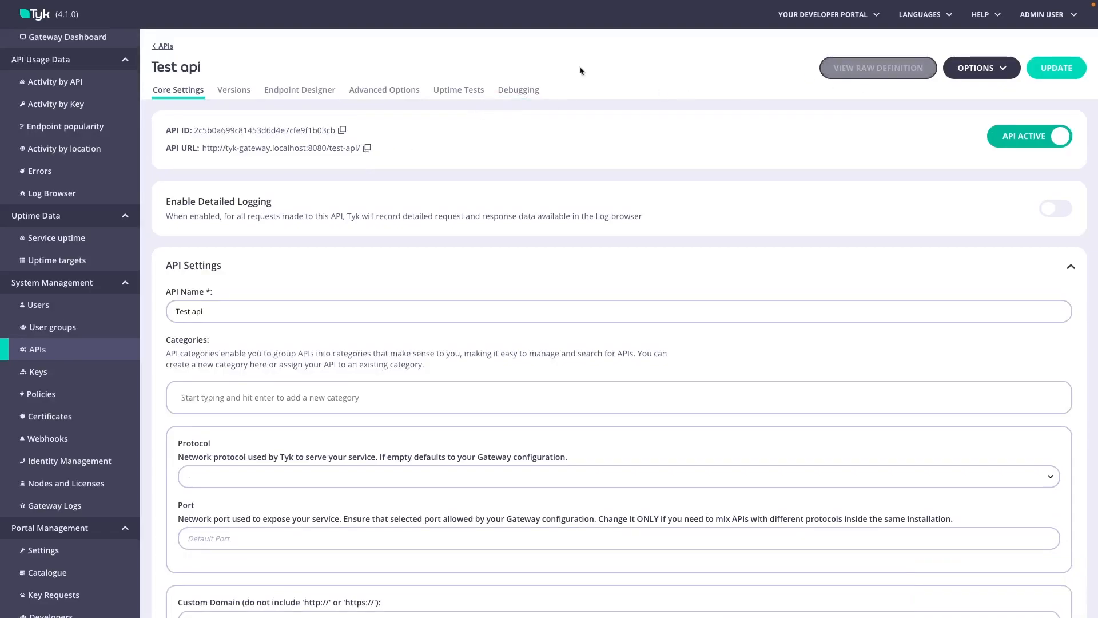
{"action": "left_click", "coordinate": [168, 47]}
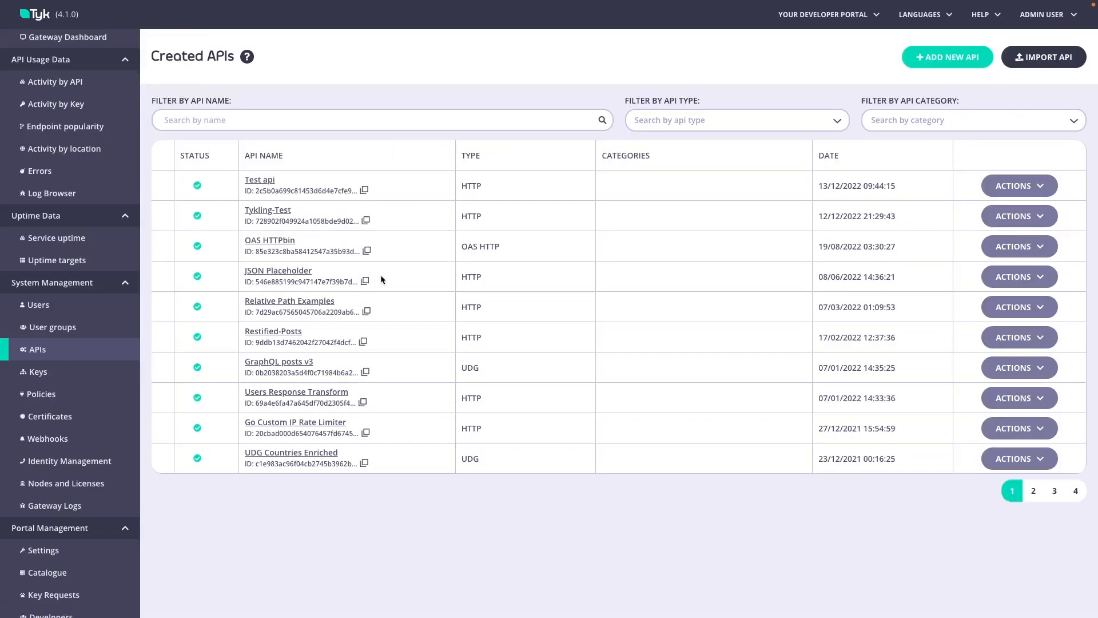
{"action": "key", "text": "alt+Tab"}
{"action": "left_click", "coordinate": [391, 94]}
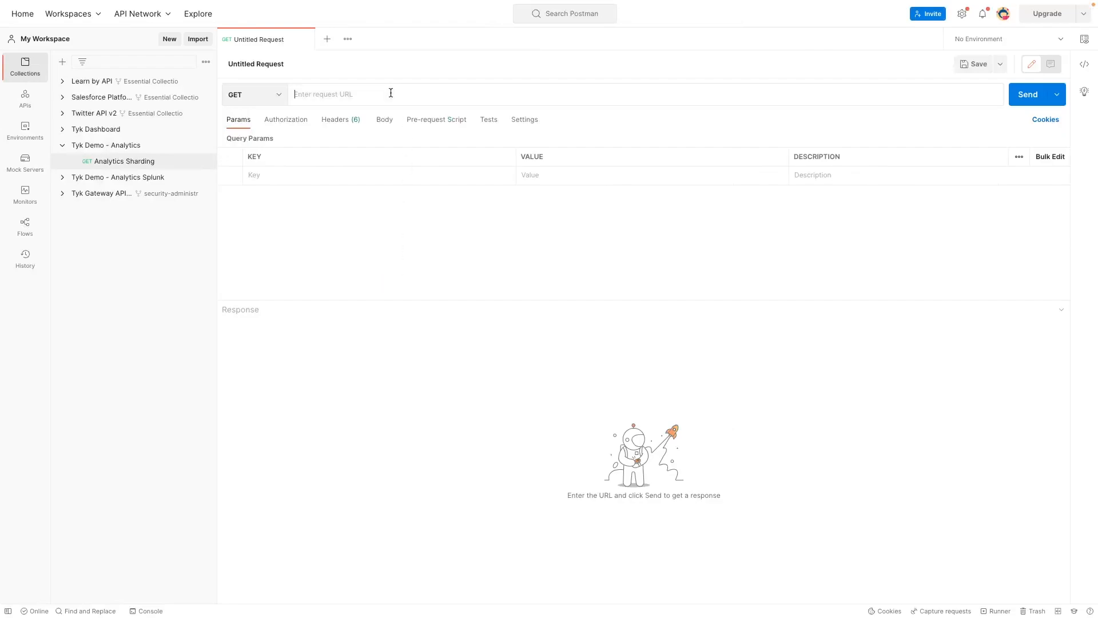
{"action": "key", "text": "ctrl+v"}
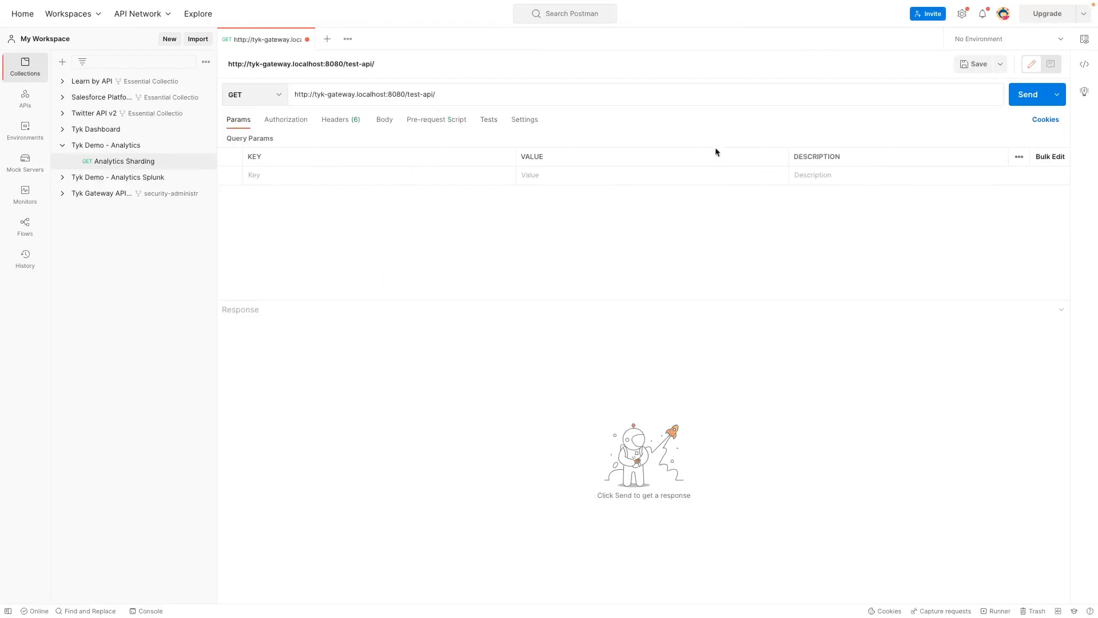
{"action": "left_click", "coordinate": [1013, 99]}
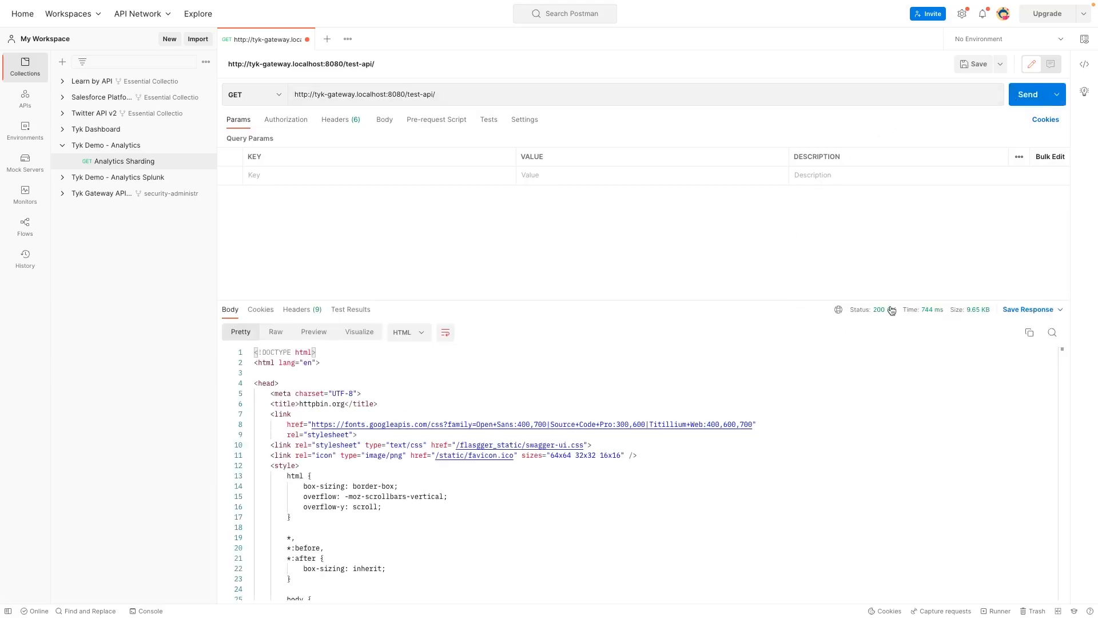
{"action": "mouse_move", "coordinate": [858, 312]}
{"action": "left_click", "coordinate": [457, 93]}
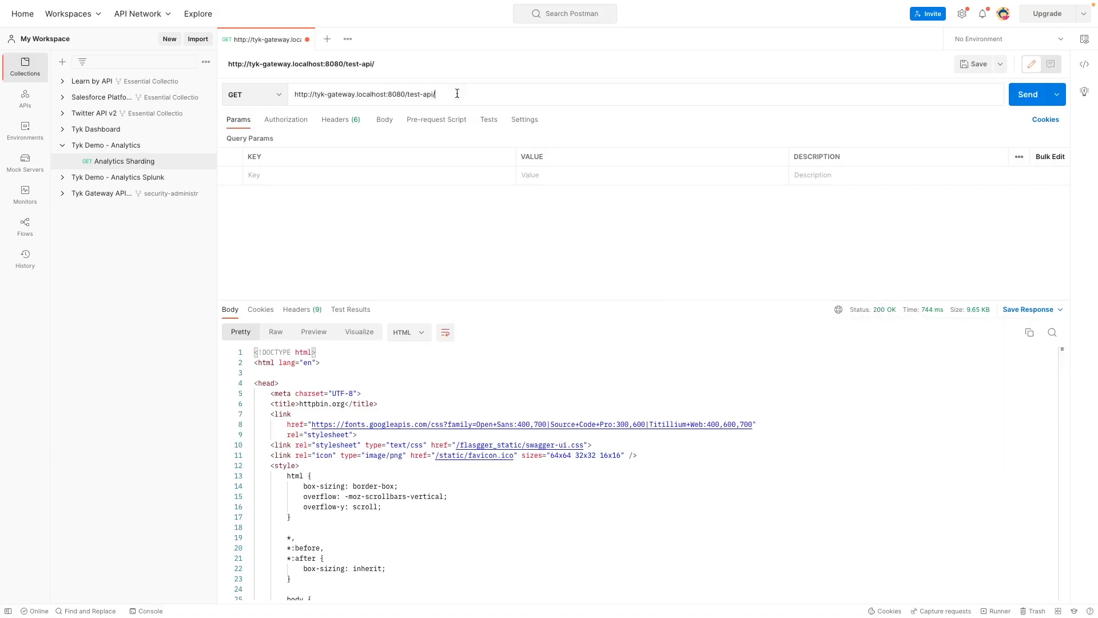
{"action": "type", "text": "get"}
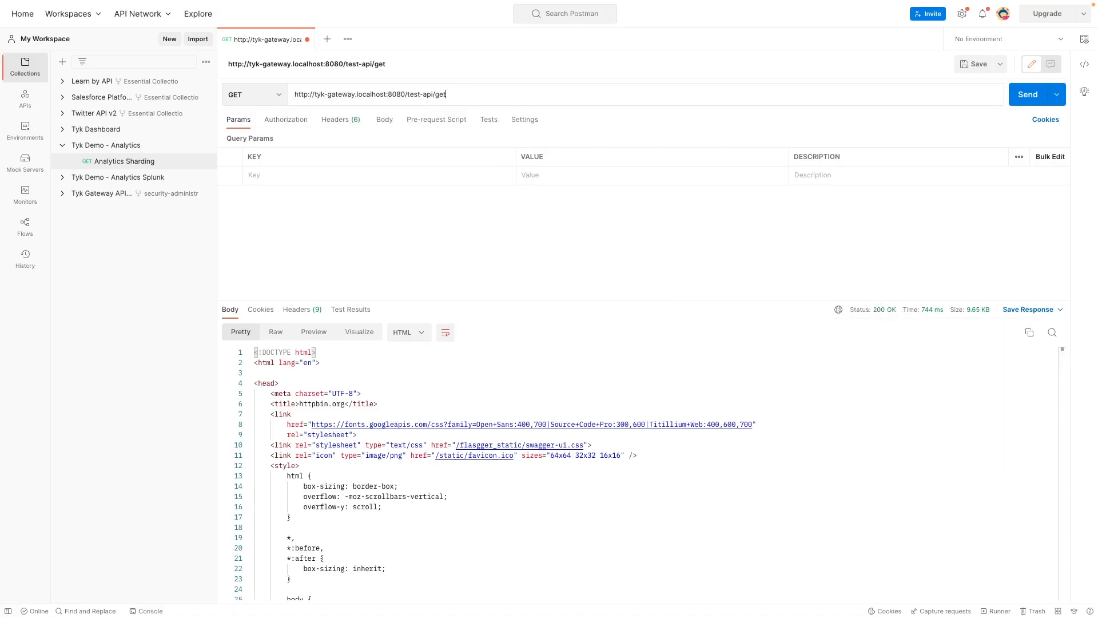
{"action": "left_click", "coordinate": [1022, 100]}
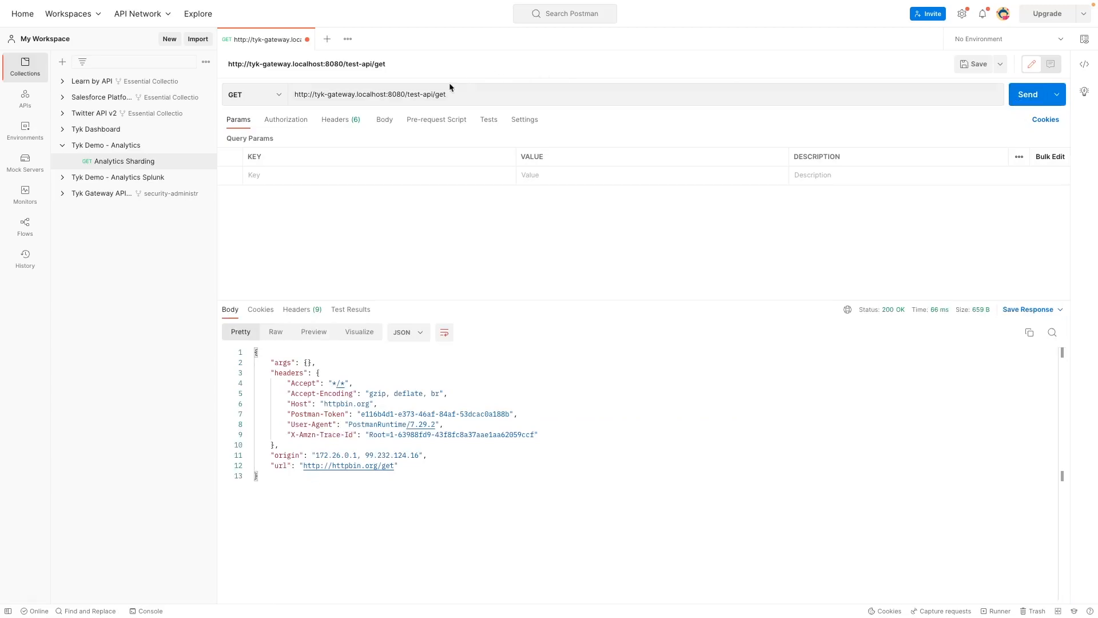
{"action": "left_click", "coordinate": [463, 96]}
{"action": "key", "text": "BackSpace"}
{"action": "key", "text": "BackSpace"}
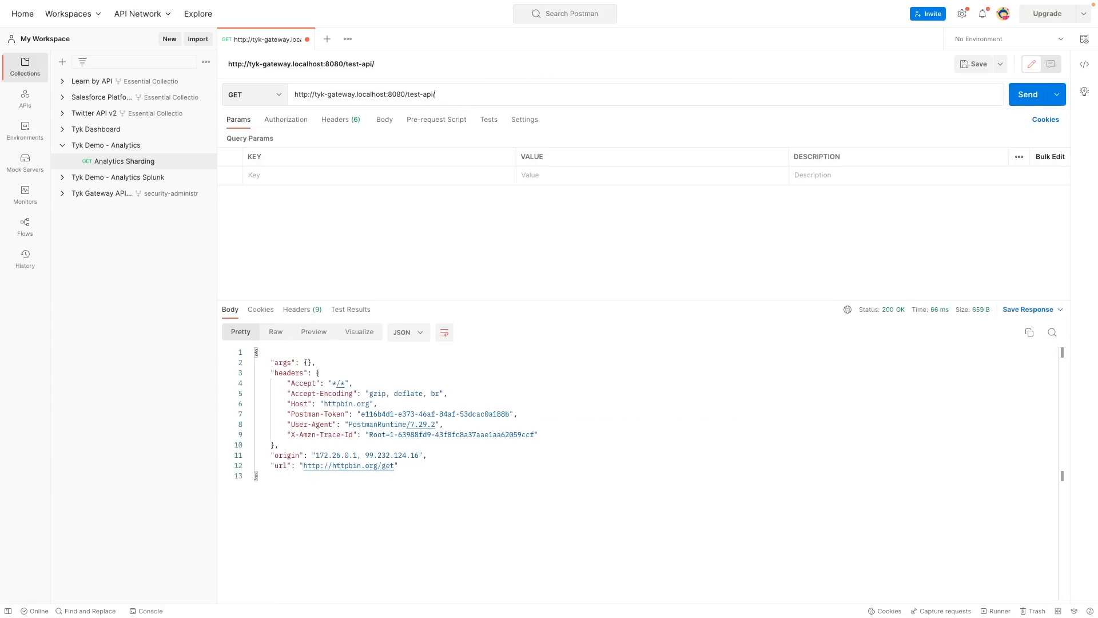
{"action": "type", "text": "xml"}
{"action": "left_click", "coordinate": [1028, 96]}
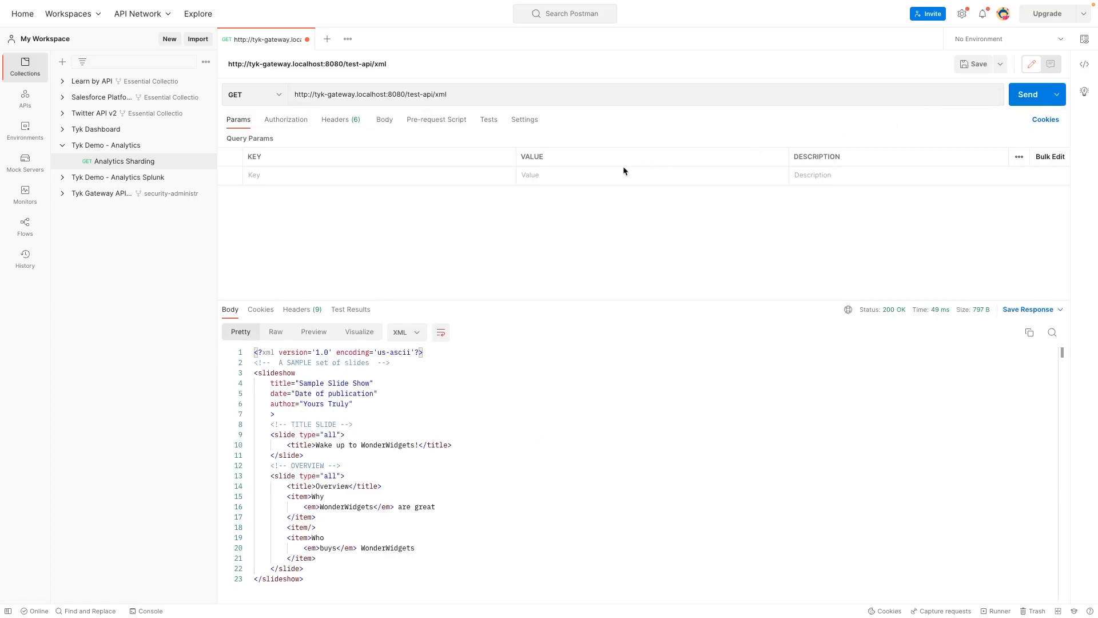
{"action": "left_click", "coordinate": [448, 95]}
{"action": "key", "text": "BackSpace"}
{"action": "key", "text": "BackSpace"}
{"action": "key", "text": "BackSpace"}
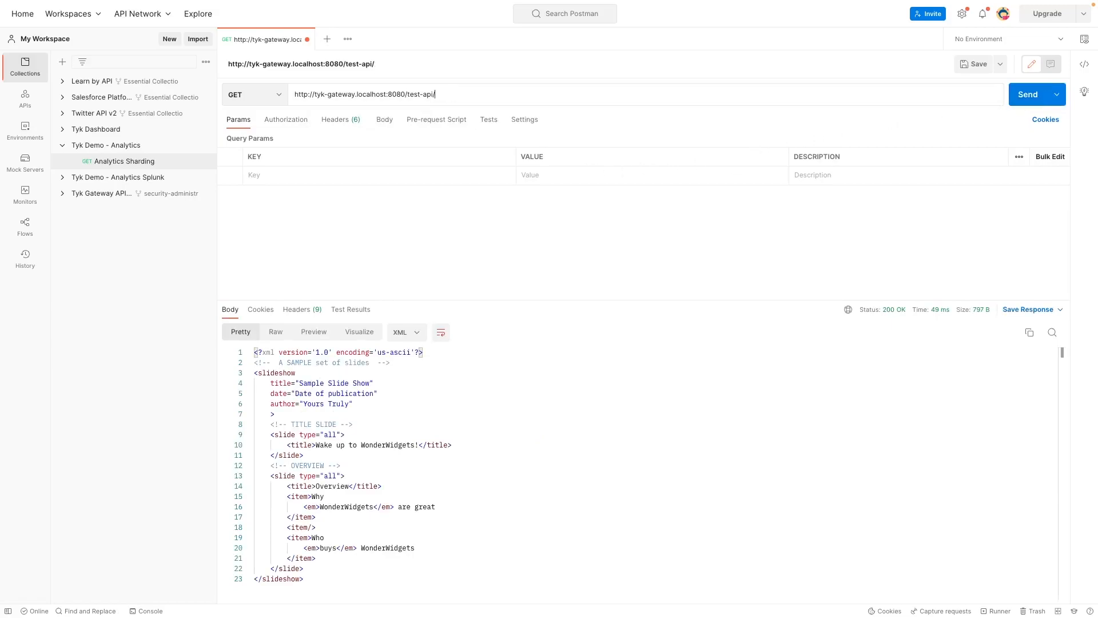
{"action": "left_click", "coordinate": [1027, 95]}
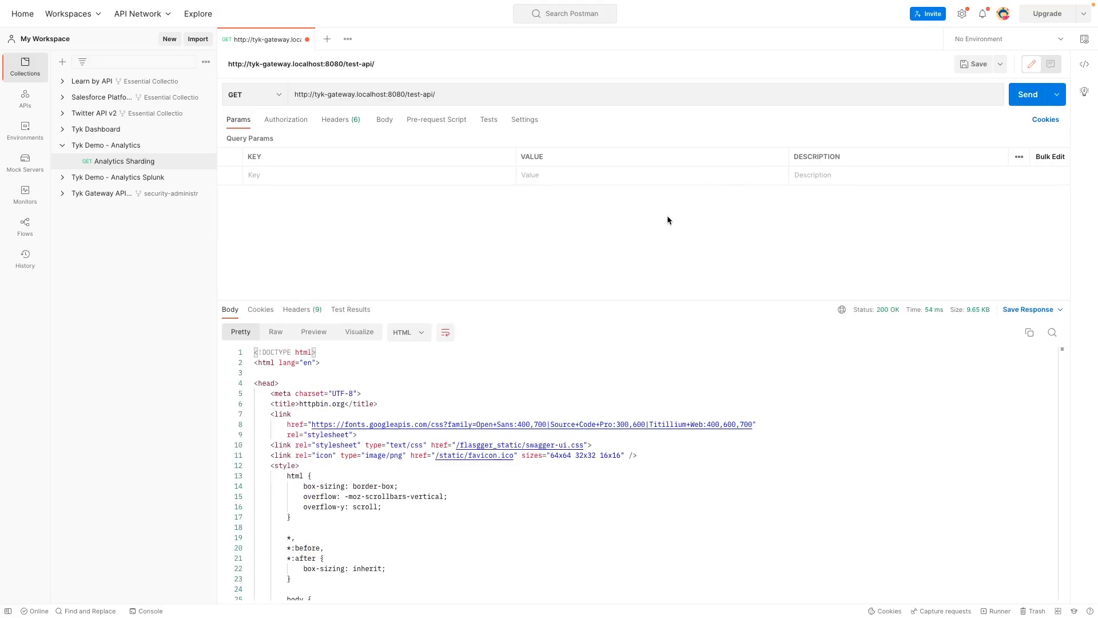
Switch to Kibana, refresh the tyk_analytics* records in Discover, and filter them with the query response_code : 401.
{"action": "key", "text": "ctrl+Right"}
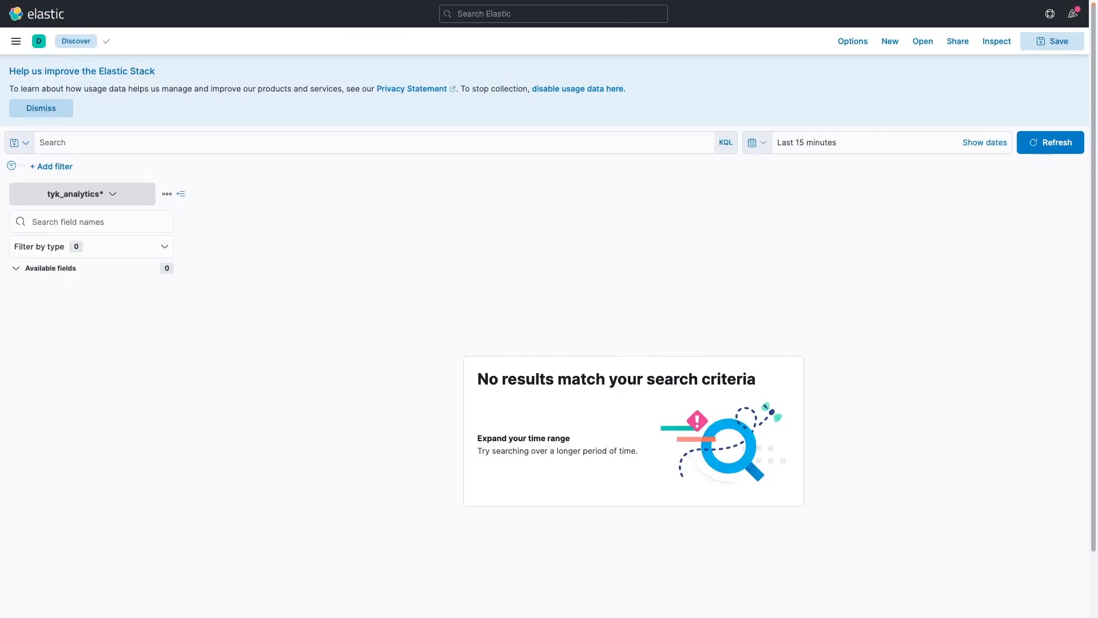
{"action": "left_click", "coordinate": [1051, 143]}
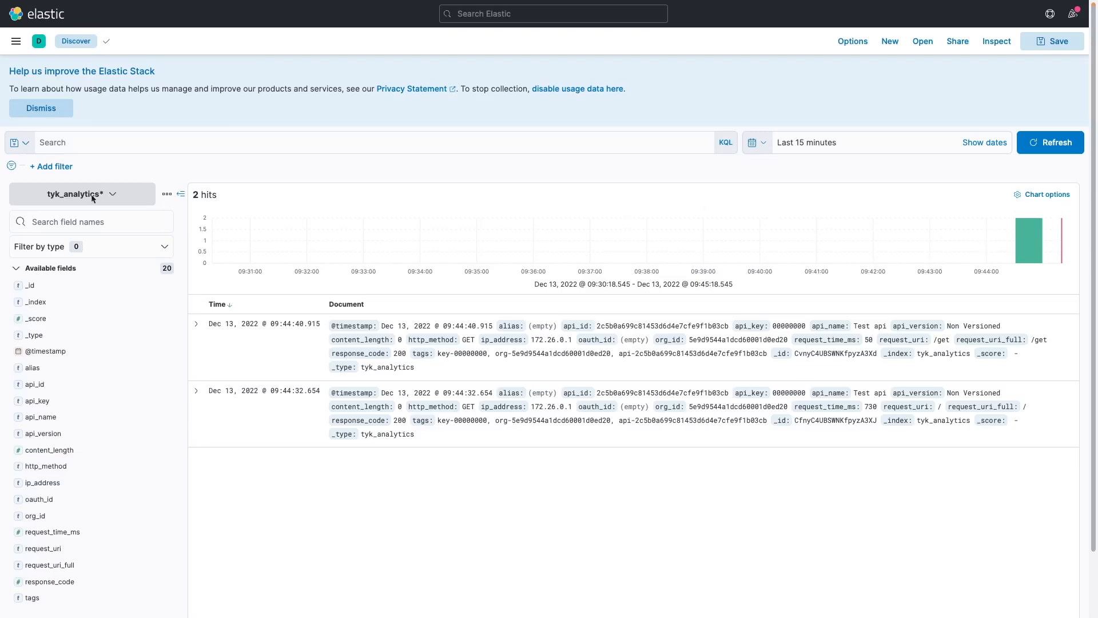
{"action": "left_click", "coordinate": [139, 141]}
{"action": "type", "text": "respons"}
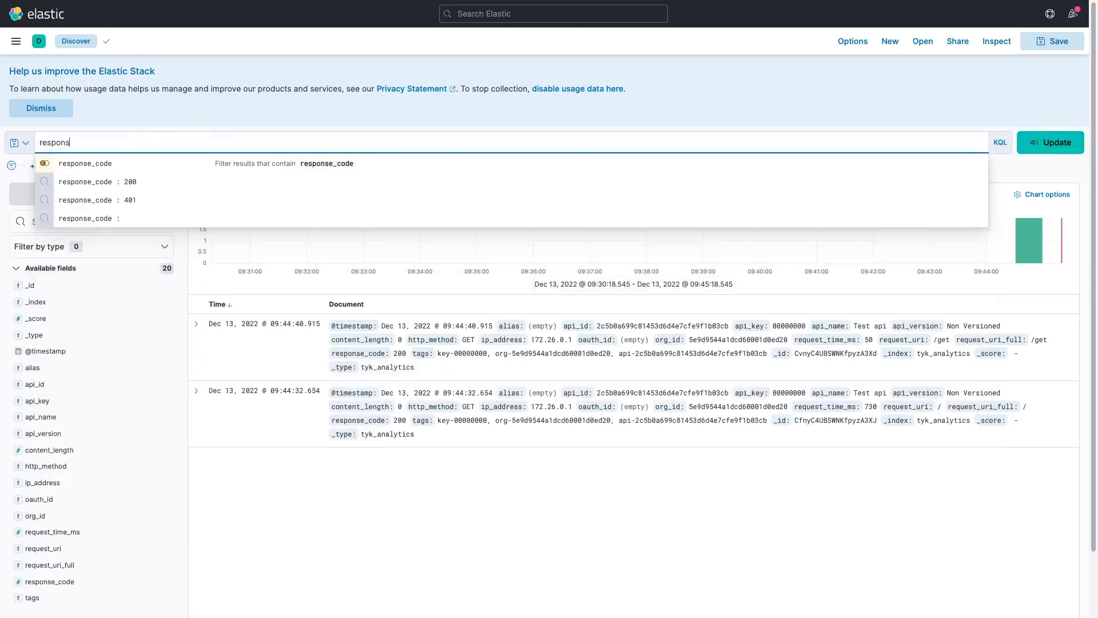
{"action": "type", "text": "e"}
{"action": "left_click", "coordinate": [92, 163]}
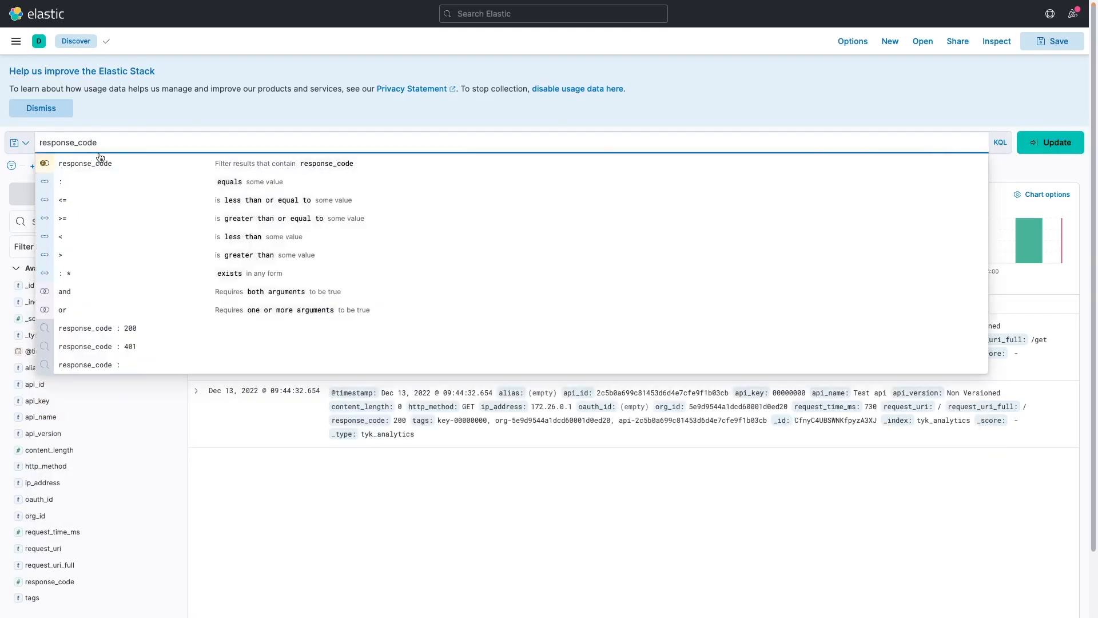
{"action": "left_click", "coordinate": [98, 182]}
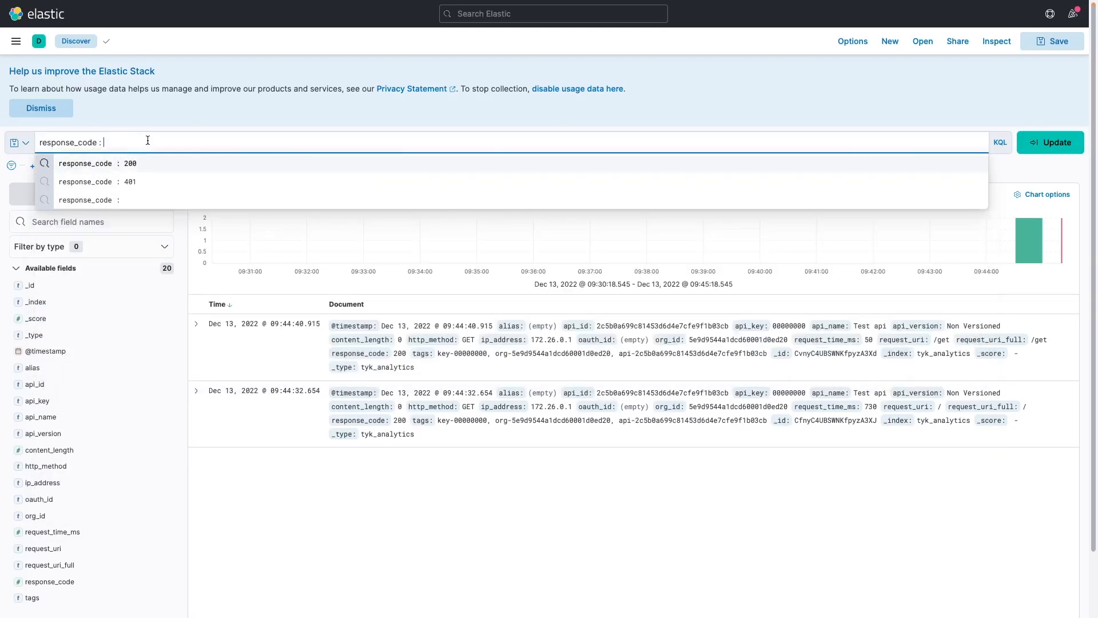
{"action": "left_click", "coordinate": [143, 182]}
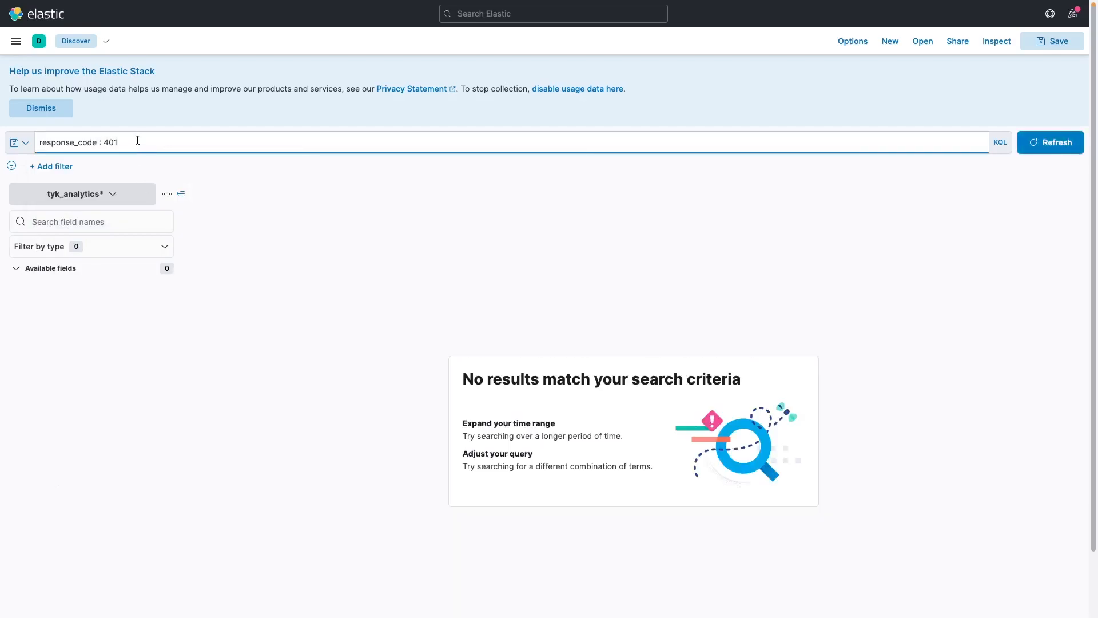
Change the Discover query to response_code : 200 to filter the analytics records by that status.
{"action": "key", "text": "BackSpace"}
{"action": "key", "text": "BackSpace"}
{"action": "key", "text": "BackSpace"}
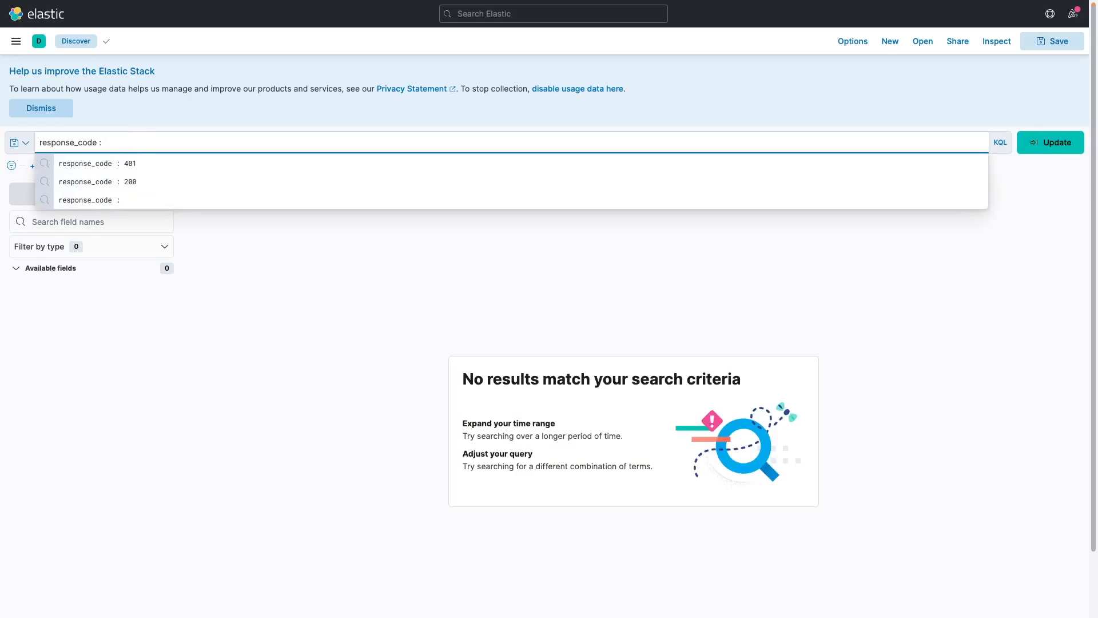
{"action": "type", "text": "200"}
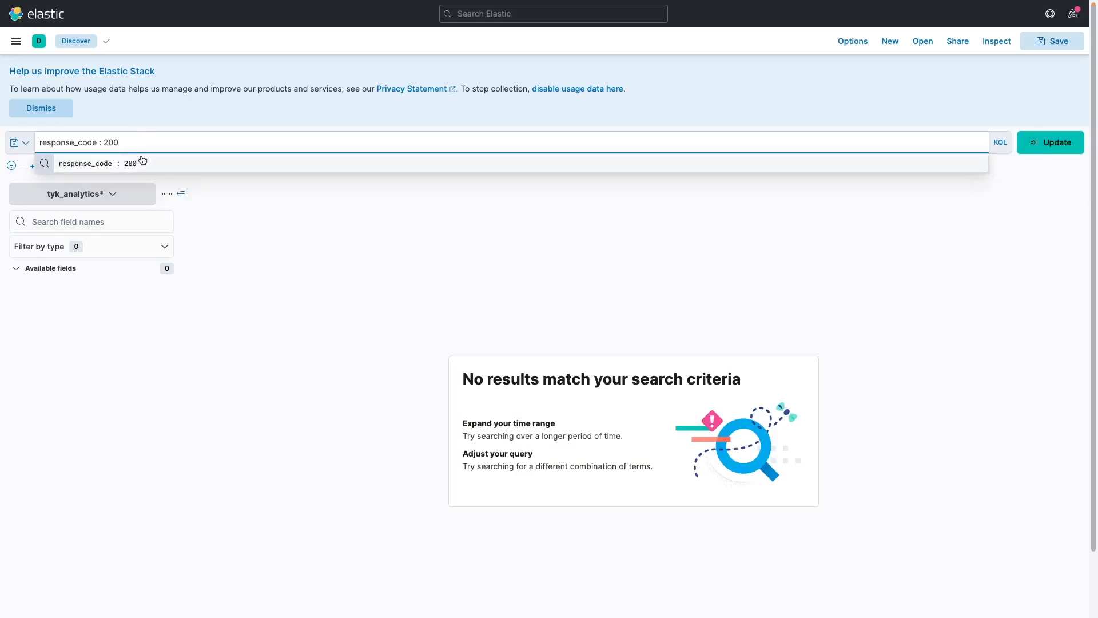
{"action": "left_click", "coordinate": [142, 162]}
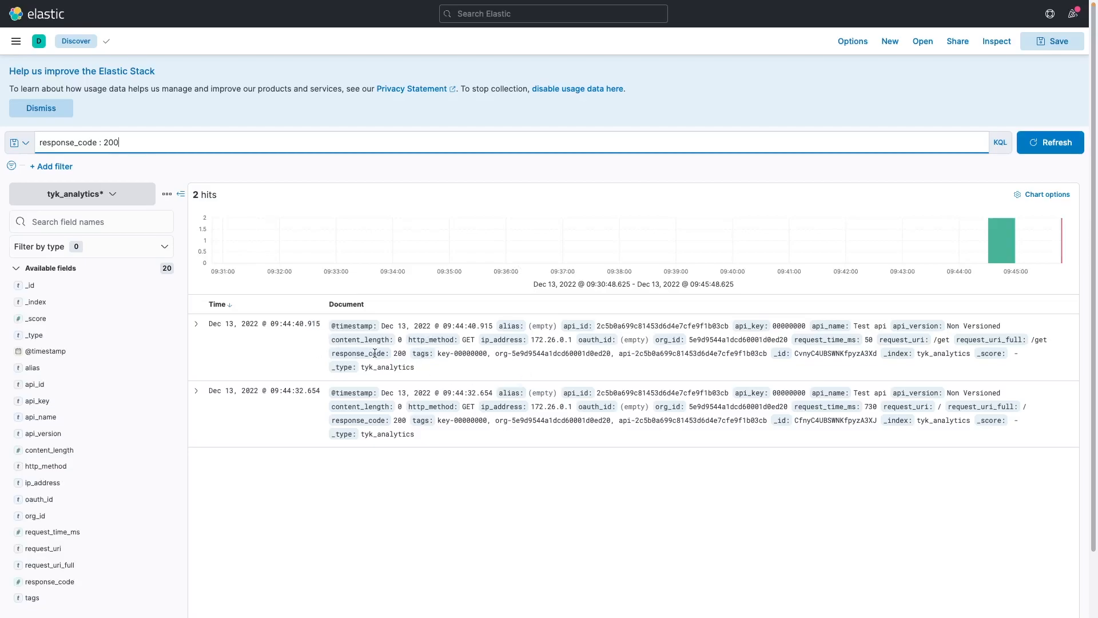
Replace the query with api_name : Test api to filter the analytics records by API name.
{"action": "triple_click", "coordinate": [166, 141]}
{"action": "type", "text": "api_"}
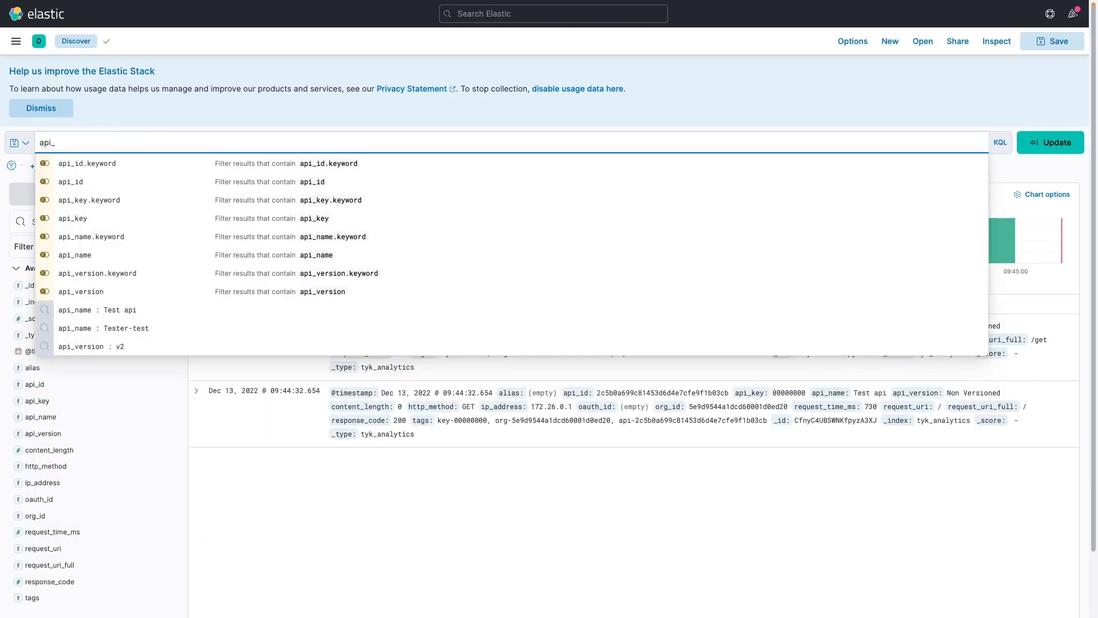
{"action": "left_click", "coordinate": [75, 255]}
{"action": "type", "text": ":"}
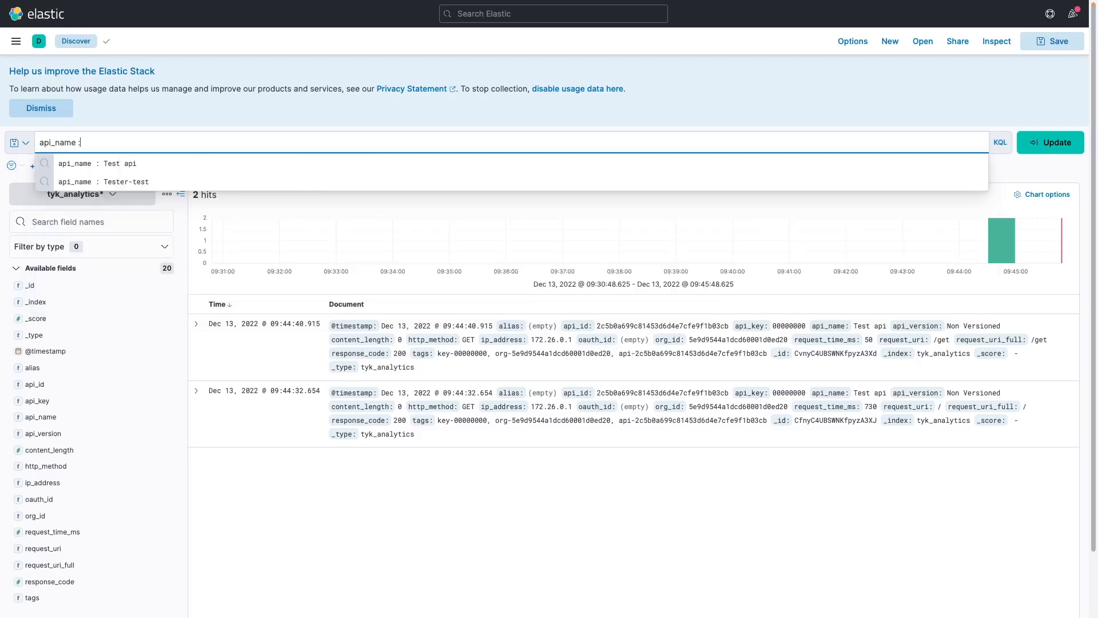
{"action": "left_click", "coordinate": [132, 164]}
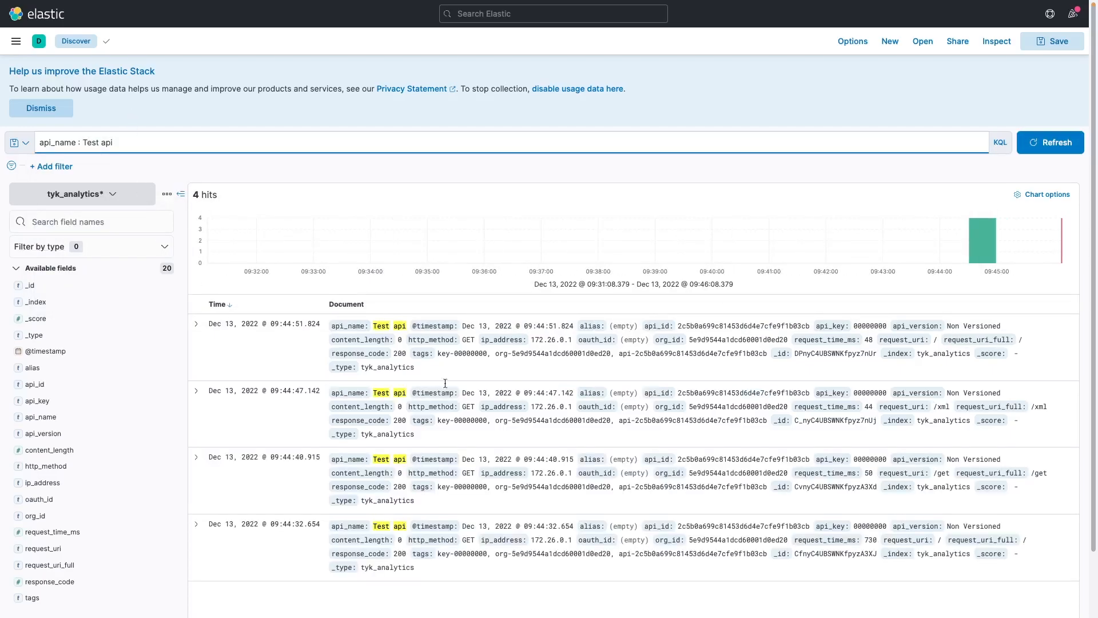
{"action": "left_click", "coordinate": [410, 328]}
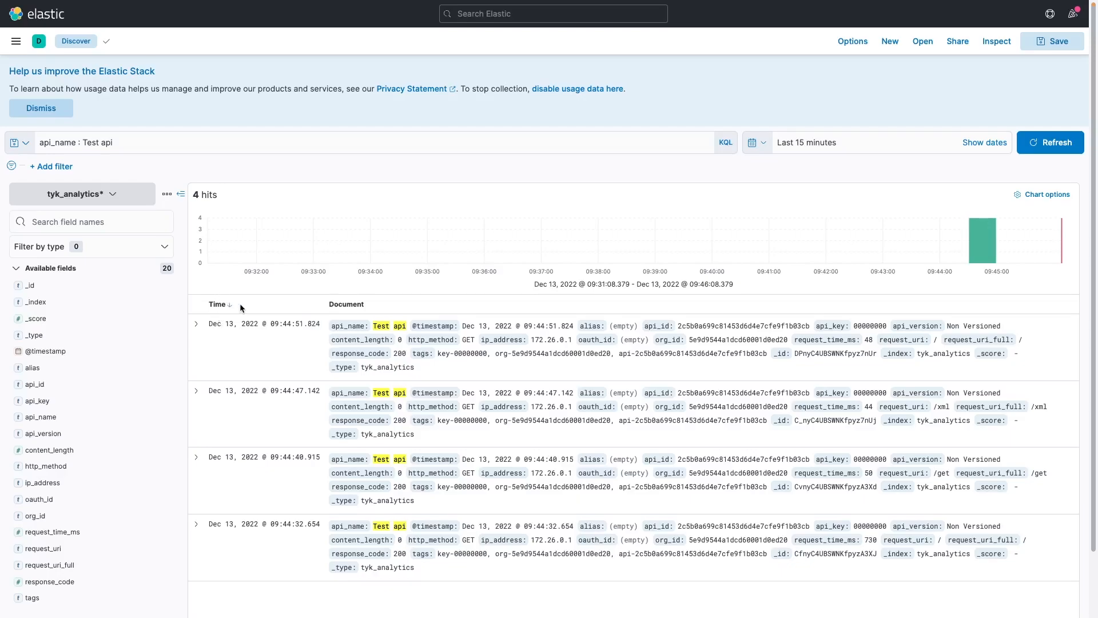
Switch to the Tyk Dashboard showing the list of created APIs.
{"action": "key", "text": "super+Tab"}
{"action": "key", "text": "super+Tab"}
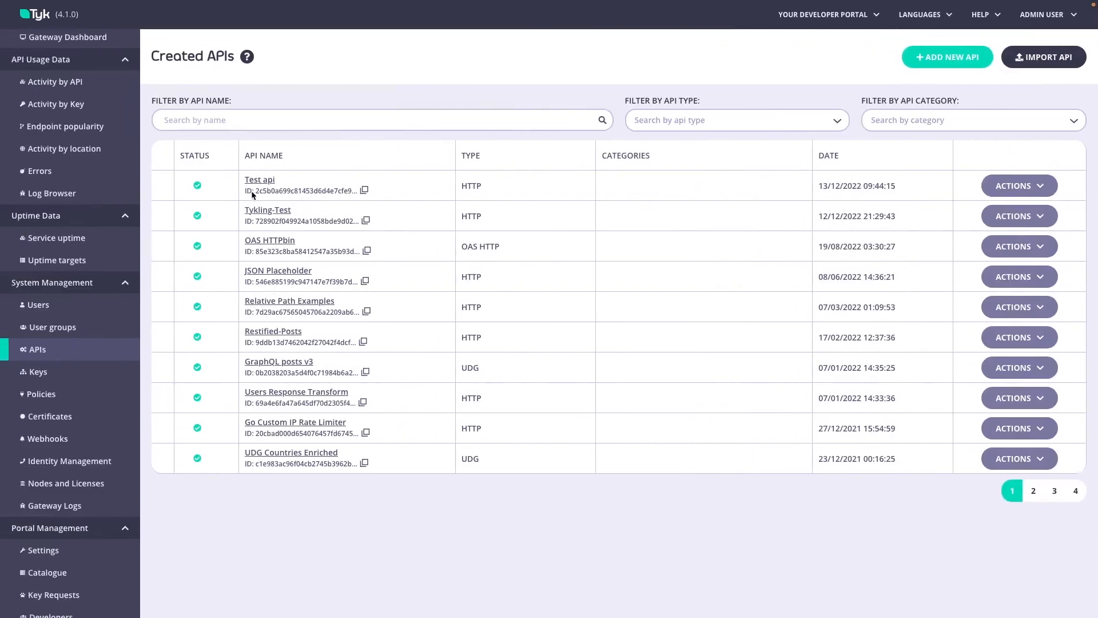
{"action": "left_click", "coordinate": [40, 377]}
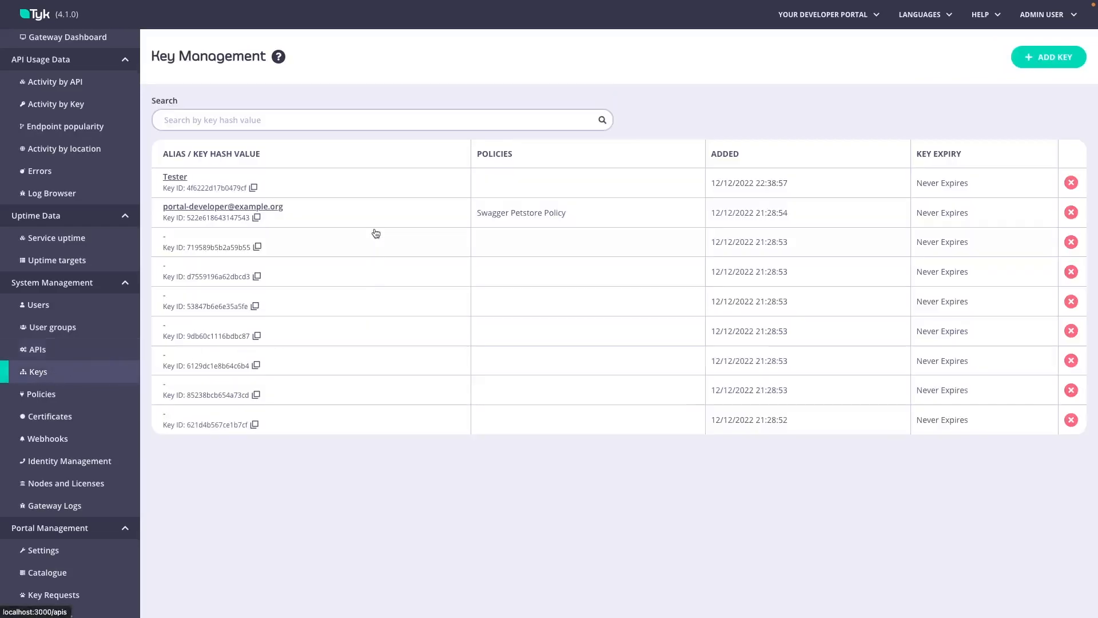
{"action": "left_click", "coordinate": [1049, 57]}
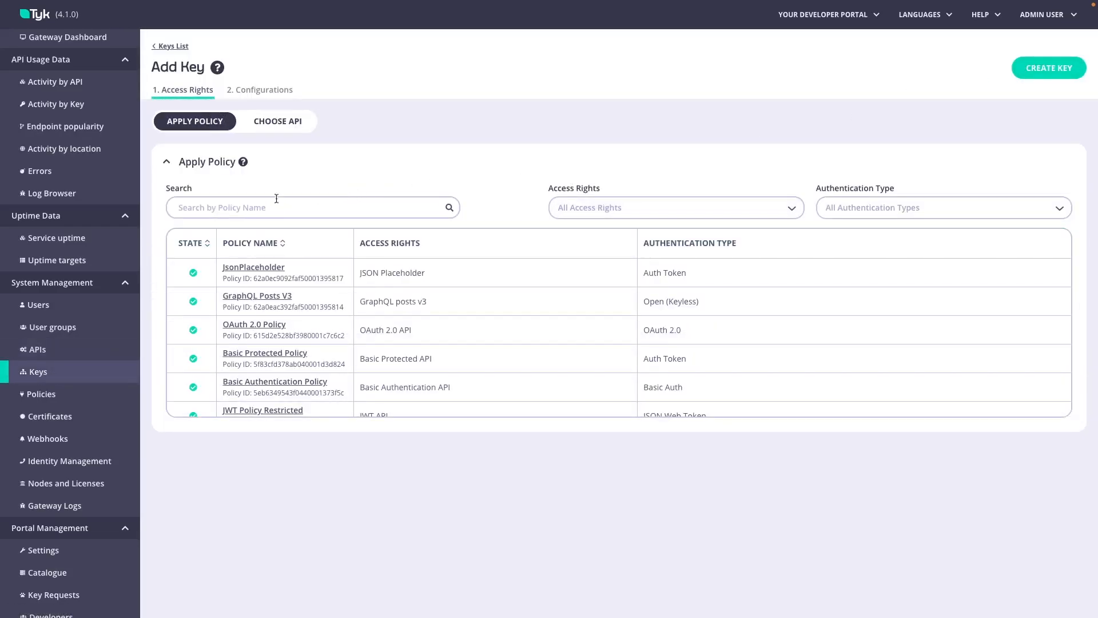
{"action": "left_click", "coordinate": [277, 130]}
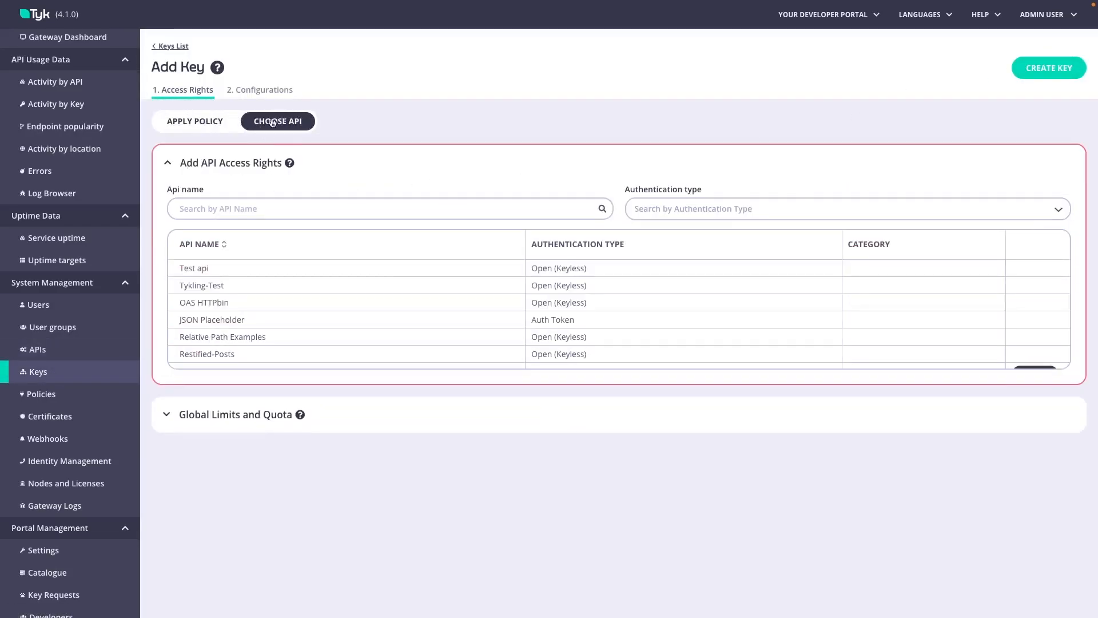
{"action": "left_click", "coordinate": [200, 269]}
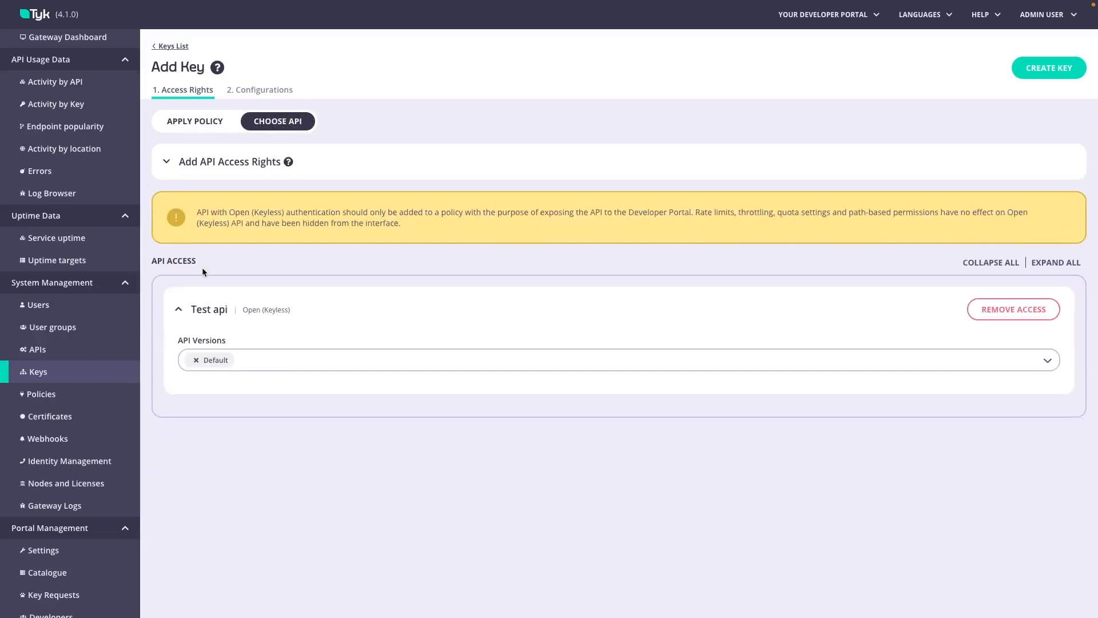
{"action": "left_click", "coordinate": [46, 350]}
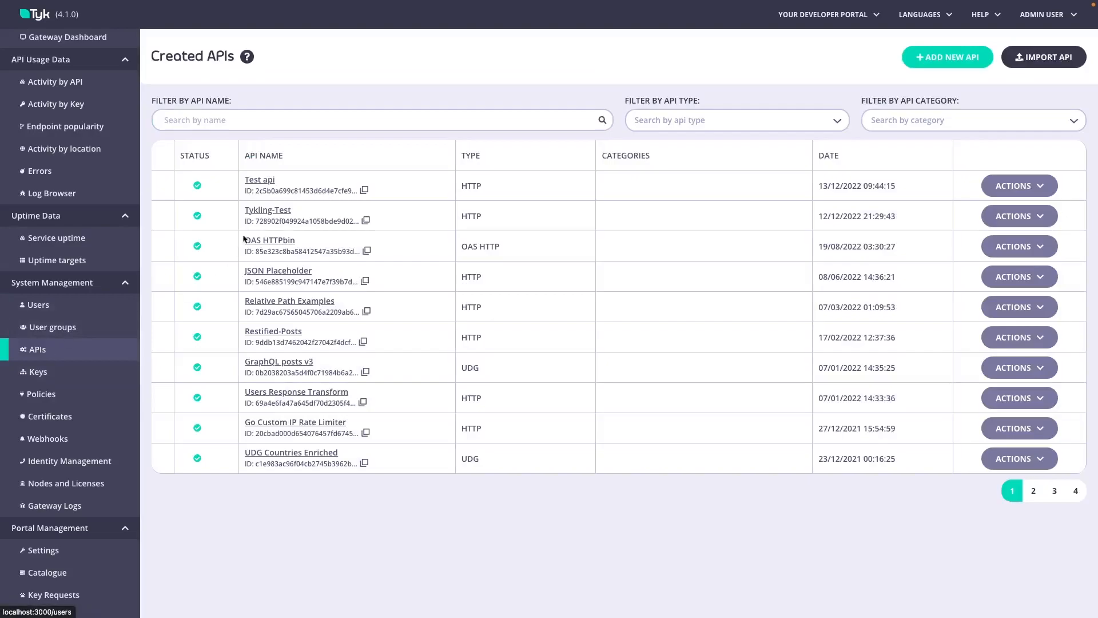
Change the authentication mode of Test api to Authentication Token and update the API, confirming the update.
{"action": "left_click", "coordinate": [261, 181]}
{"action": "scroll", "coordinate": [311, 350], "scroll_direction": "down", "scroll_amount": 20}
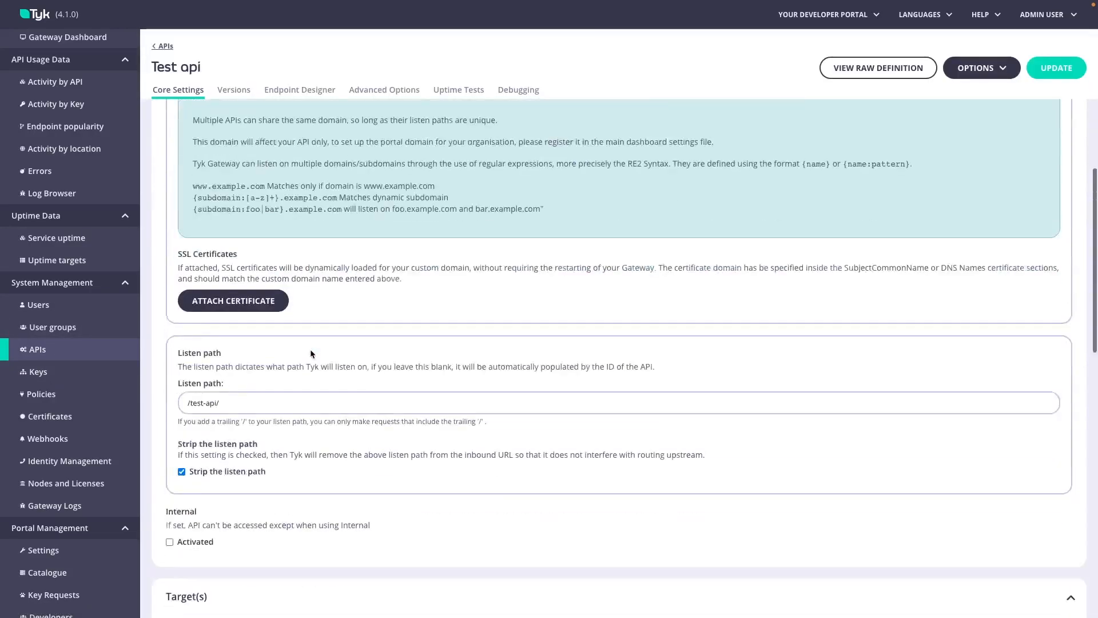
{"action": "scroll", "coordinate": [311, 350], "scroll_direction": "down", "scroll_amount": 4}
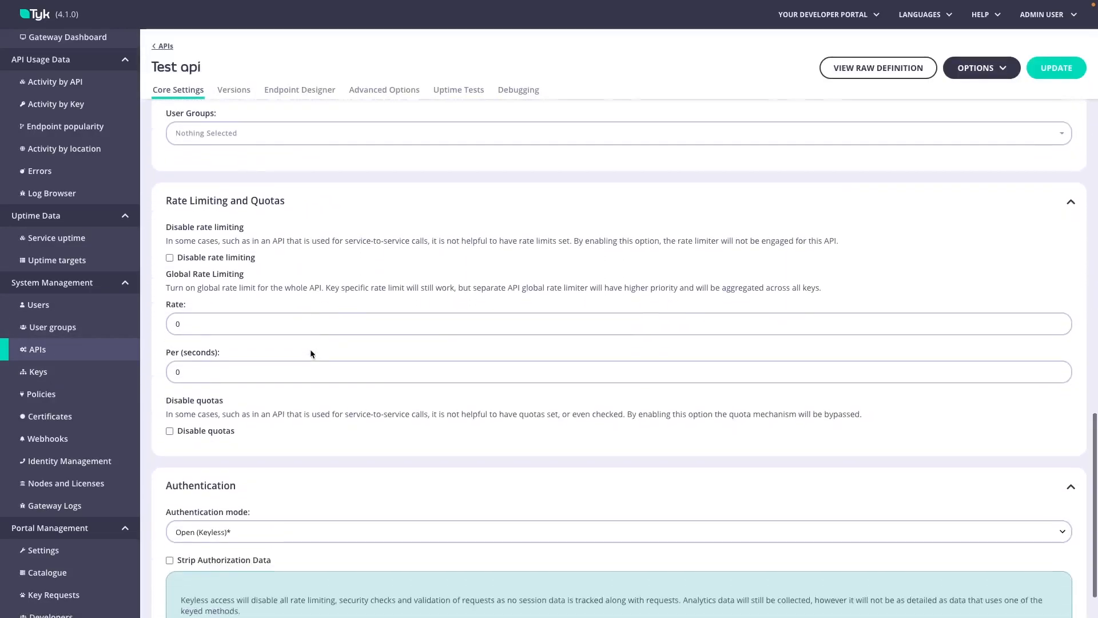
{"action": "left_click", "coordinate": [245, 469]}
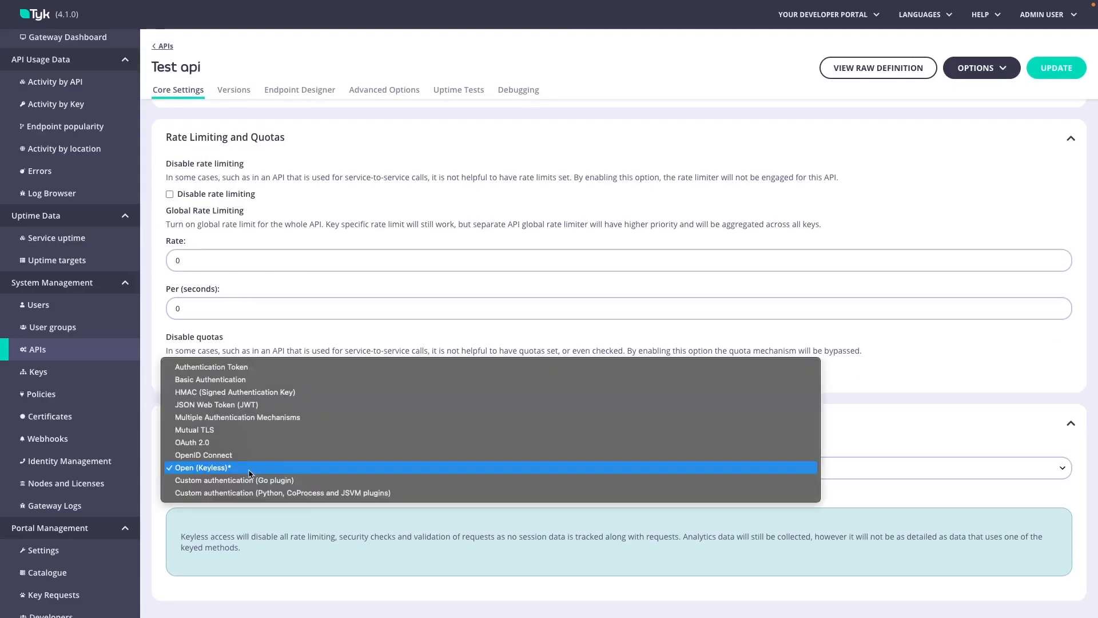
{"action": "left_click", "coordinate": [239, 369]}
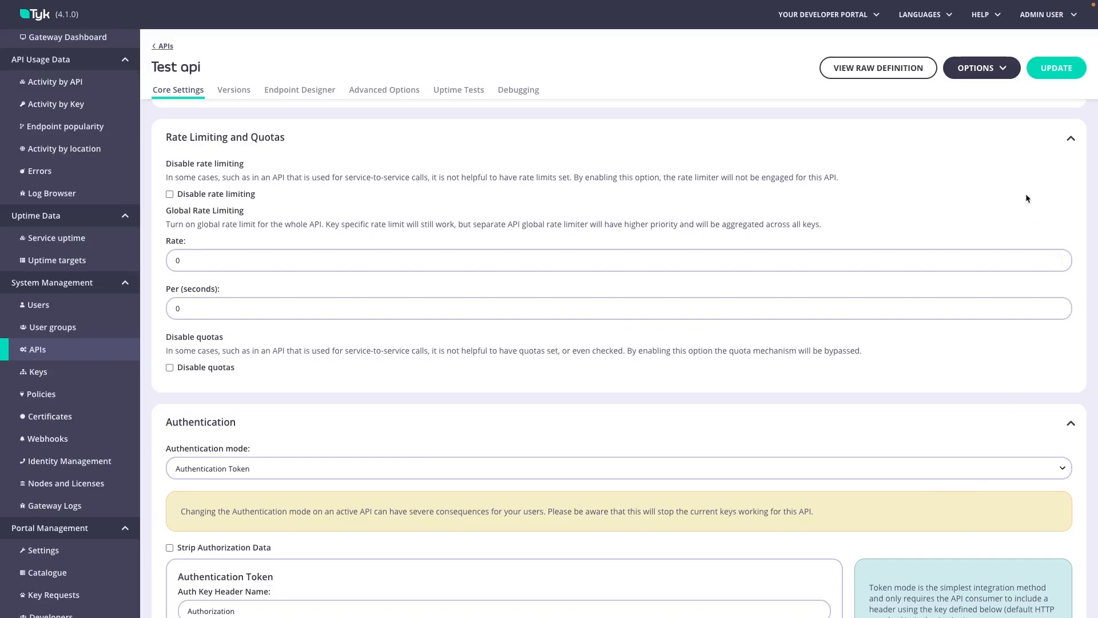
{"action": "left_click", "coordinate": [1052, 70]}
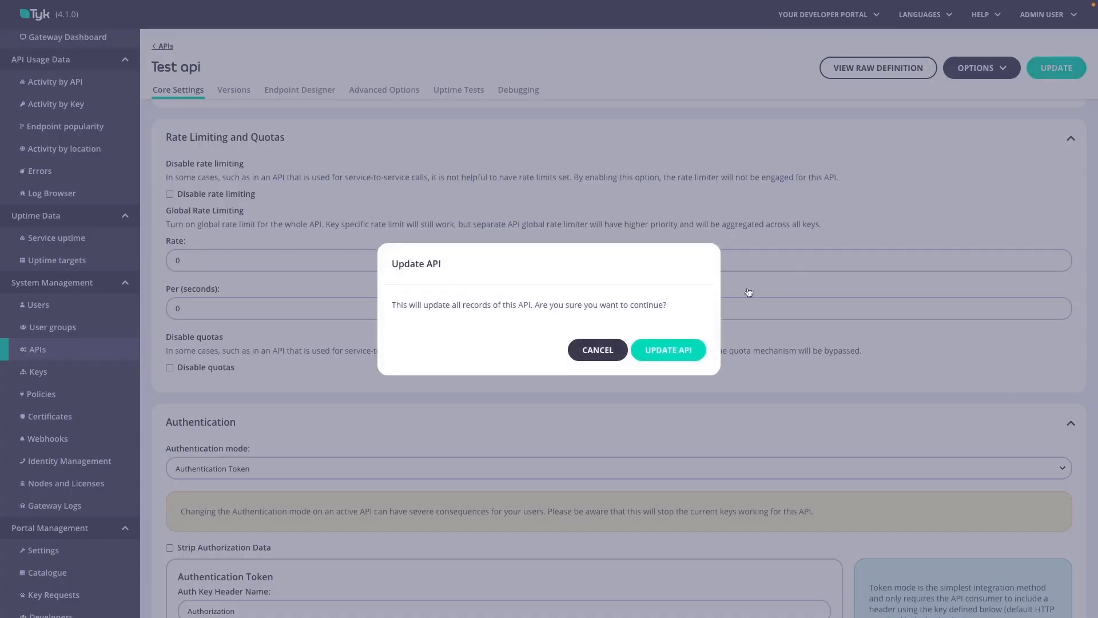
{"action": "left_click", "coordinate": [668, 347]}
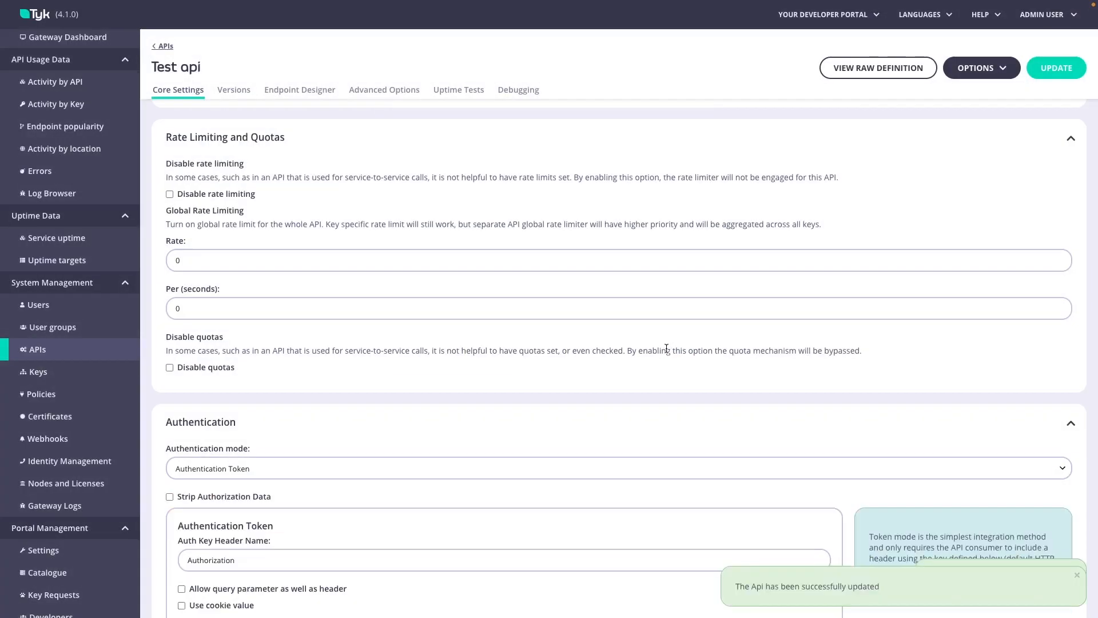
Start a new key in Key Management and give it access rights to Test api.
{"action": "left_click", "coordinate": [62, 376]}
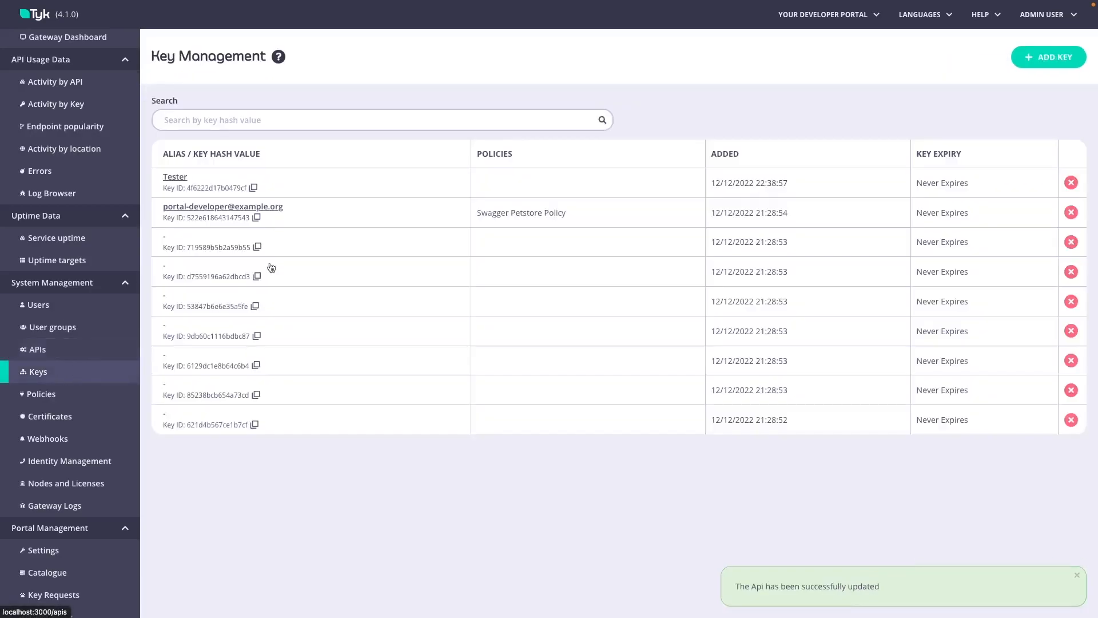
{"action": "left_click", "coordinate": [1027, 59]}
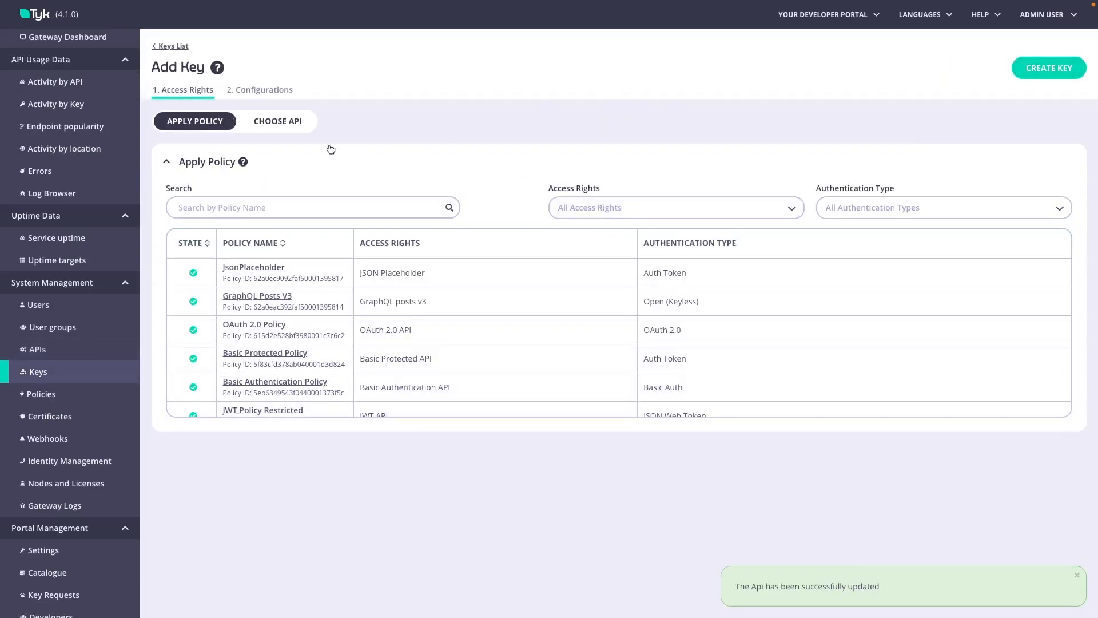
{"action": "left_click", "coordinate": [290, 127]}
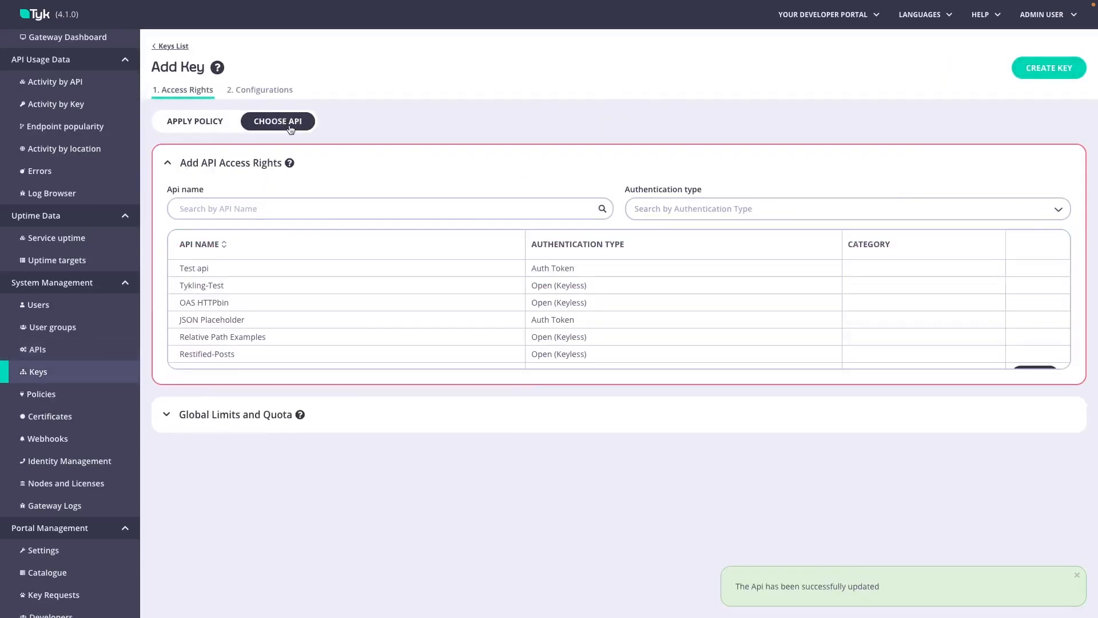
{"action": "left_click", "coordinate": [195, 269]}
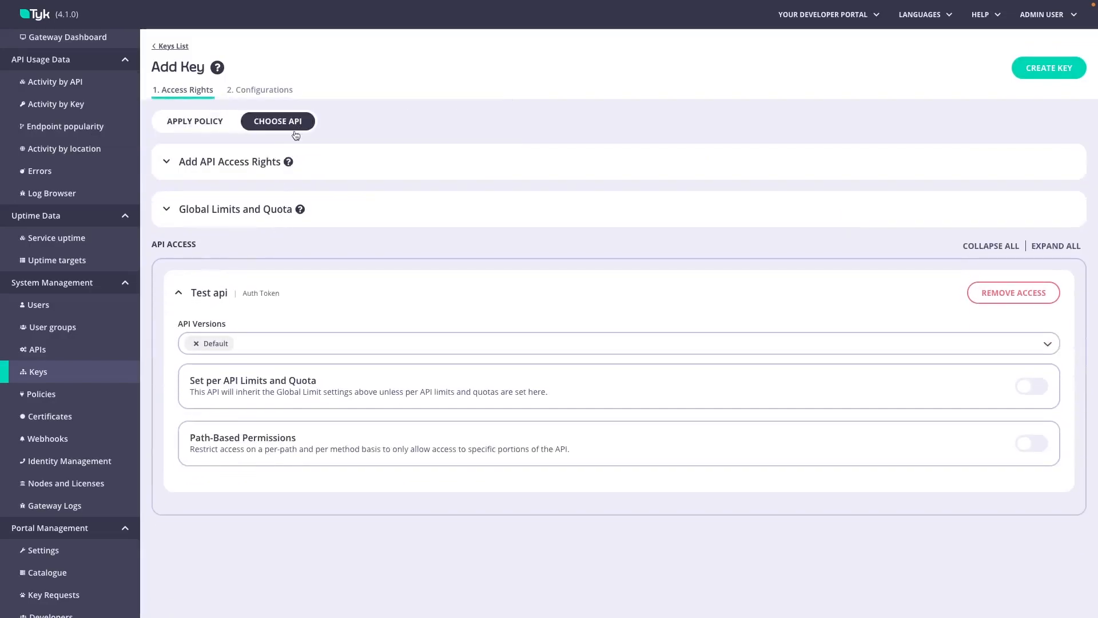
Configure the new key with the alias Test and set it to Do not expire key.
{"action": "left_click", "coordinate": [277, 90]}
{"action": "left_click", "coordinate": [511, 213]}
{"action": "type", "text": "Test"}
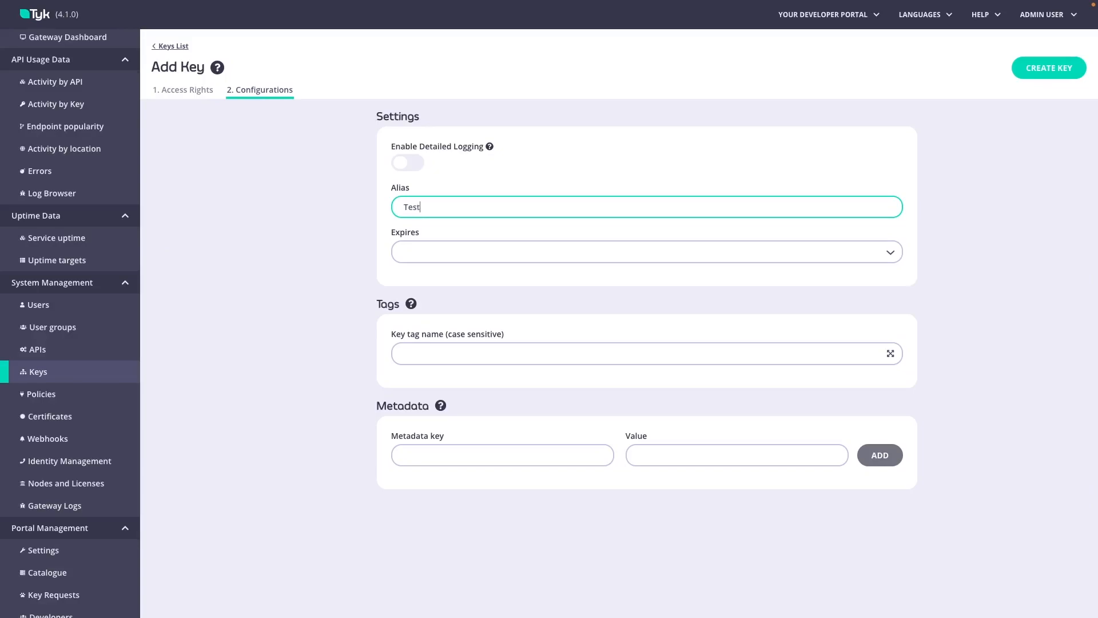
{"action": "left_click", "coordinate": [544, 251]}
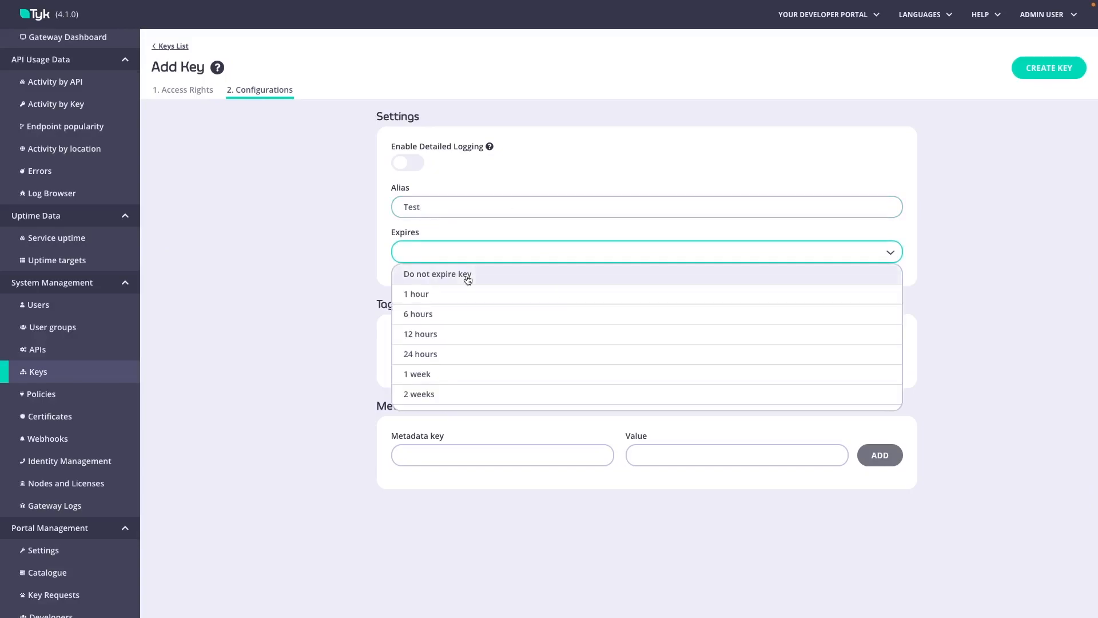
{"action": "left_click", "coordinate": [467, 276]}
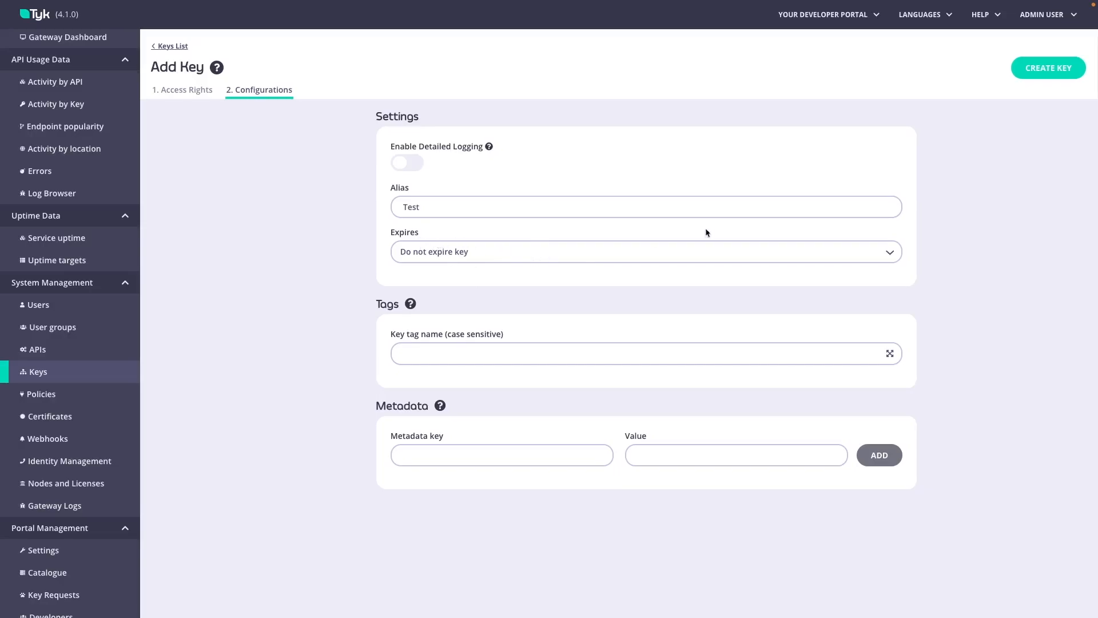
Create the key and copy its generated Key ID, closing back to the keys list.
{"action": "left_click", "coordinate": [1044, 71]}
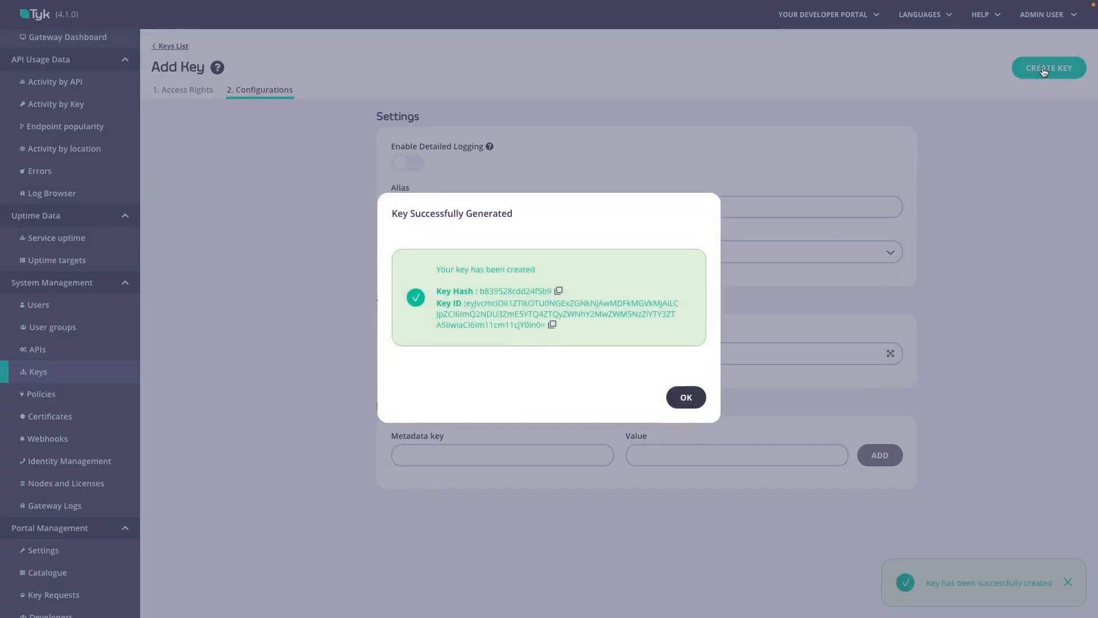
{"action": "left_click", "coordinate": [553, 327]}
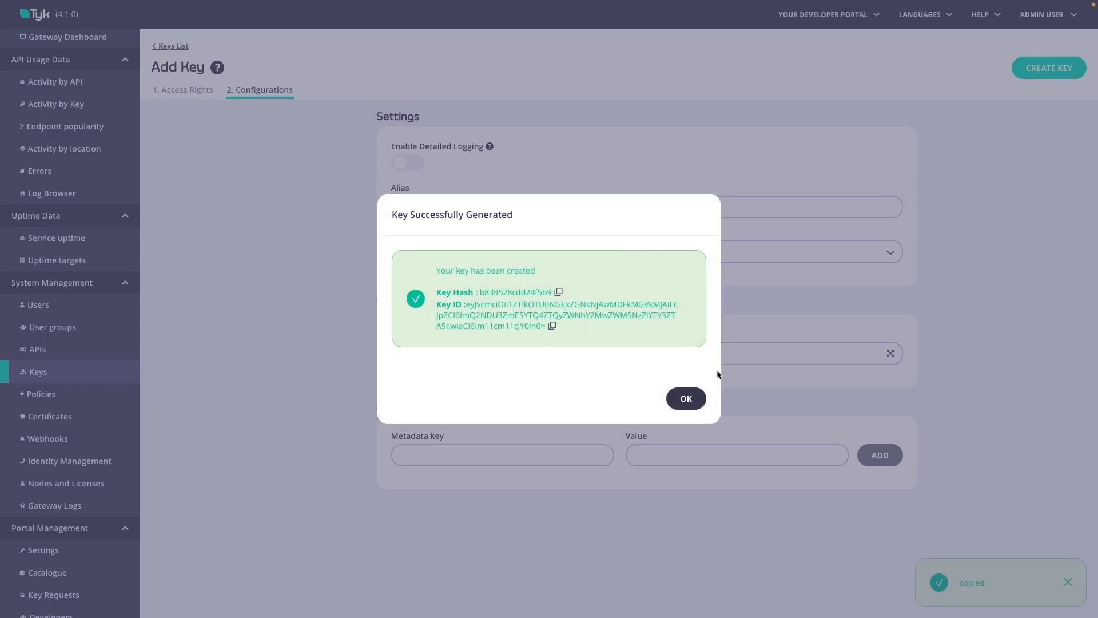
{"action": "left_click", "coordinate": [696, 396]}
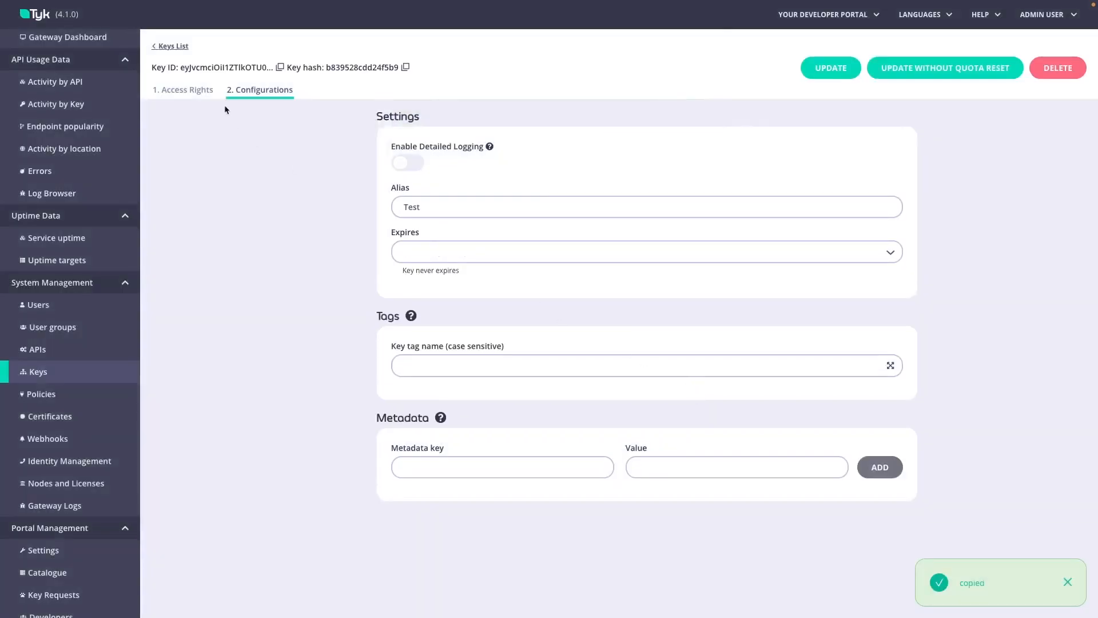
{"action": "left_click", "coordinate": [177, 46]}
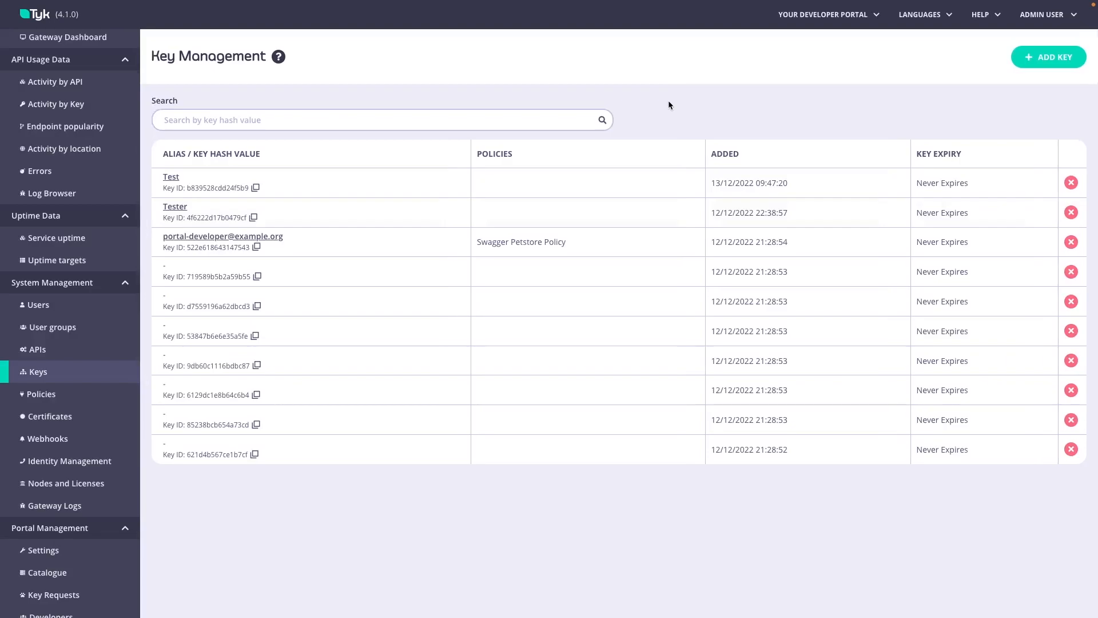
Switch to Postman and add an Authorization header to the test-api GET request.
{"action": "key", "text": "ctrl+Right"}
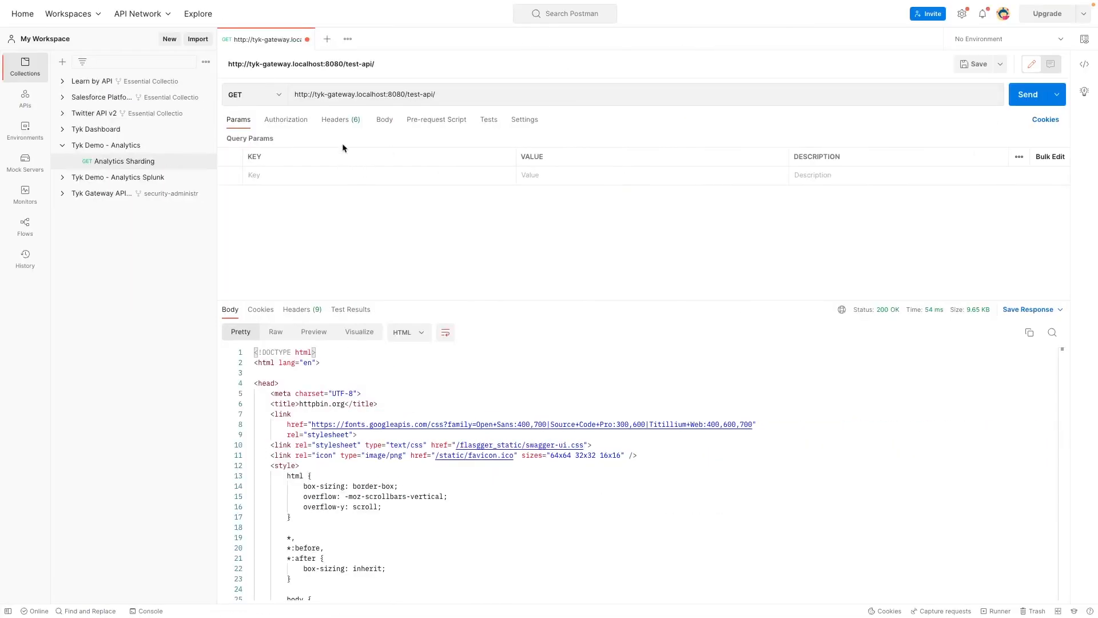
{"action": "left_click", "coordinate": [346, 122]}
{"action": "left_click", "coordinate": [252, 288]}
{"action": "type", "text": "Authoriz"}
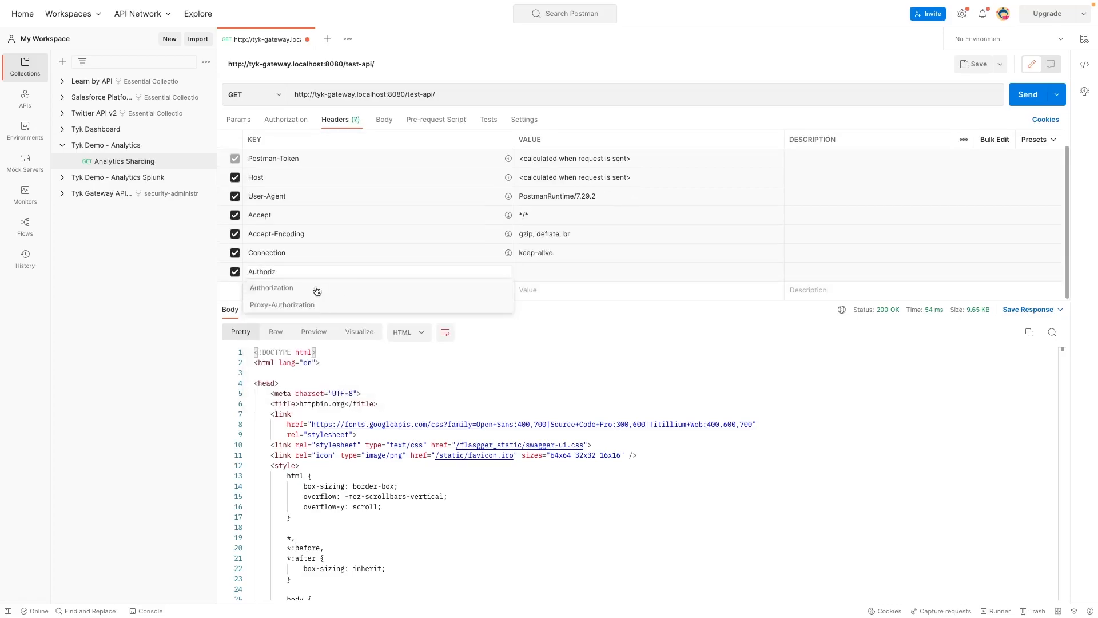
{"action": "key", "text": "Escape"}
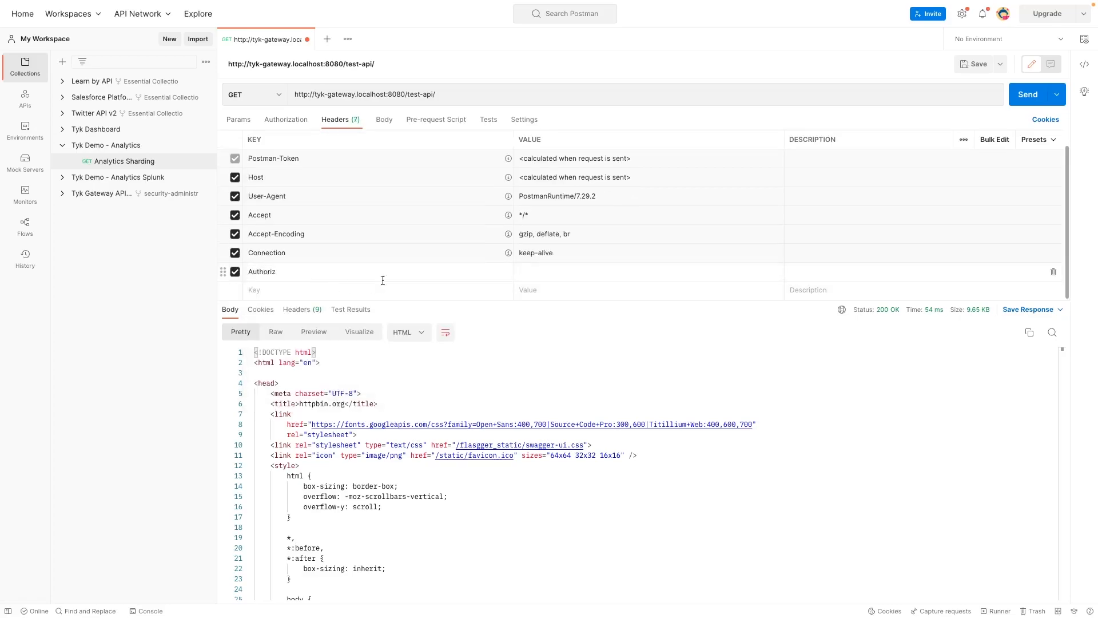
{"action": "type", "text": "zation"}
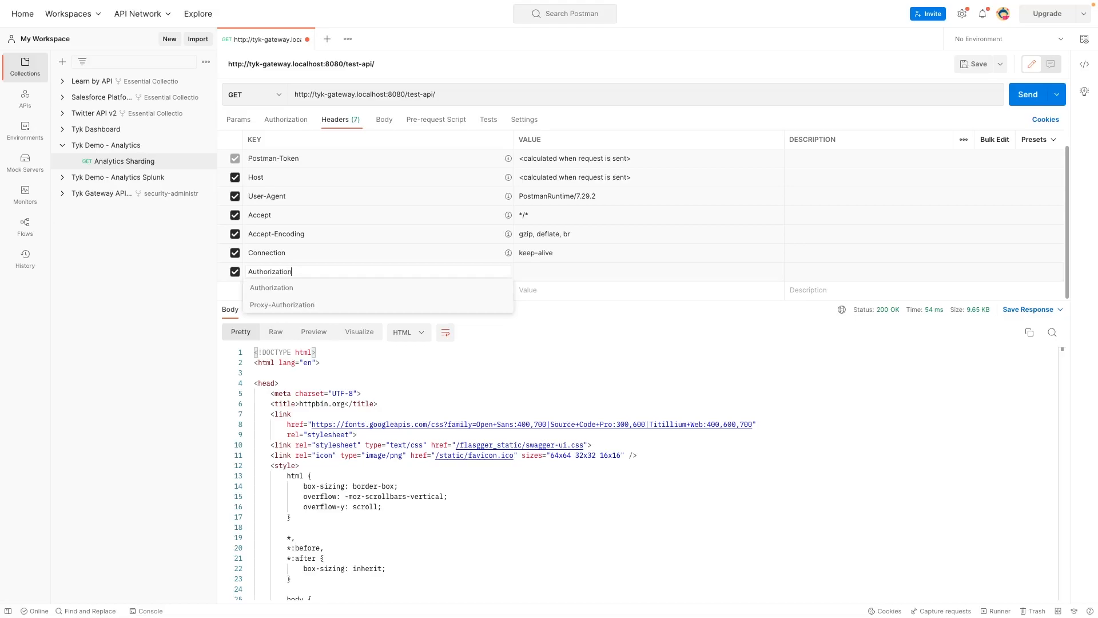
{"action": "key", "text": "Tab"}
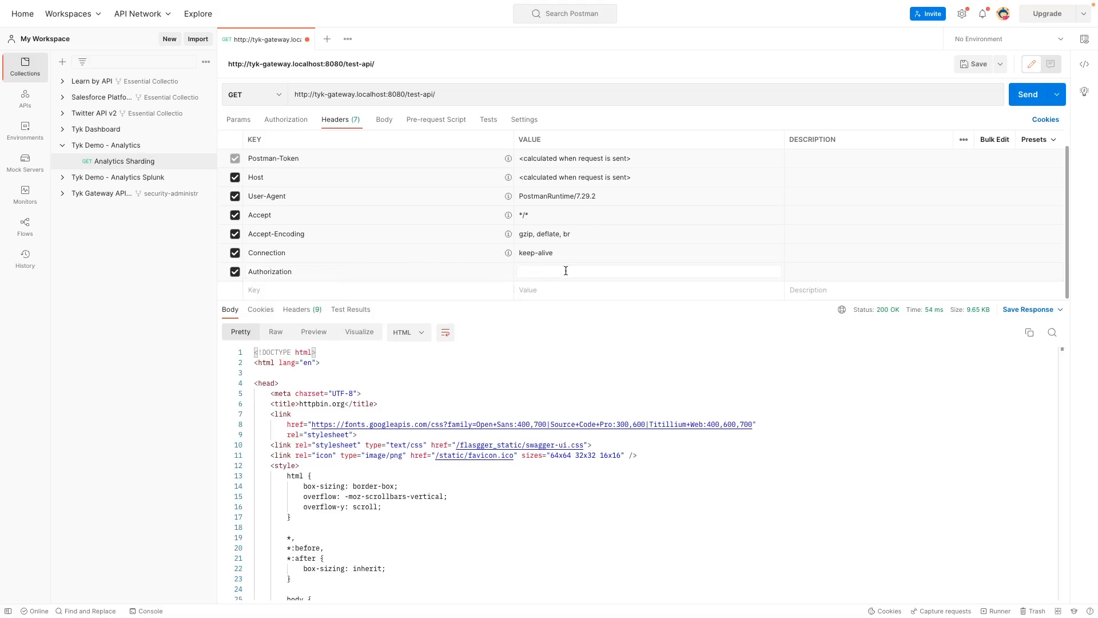
{"action": "key", "text": "ctrl+v"}
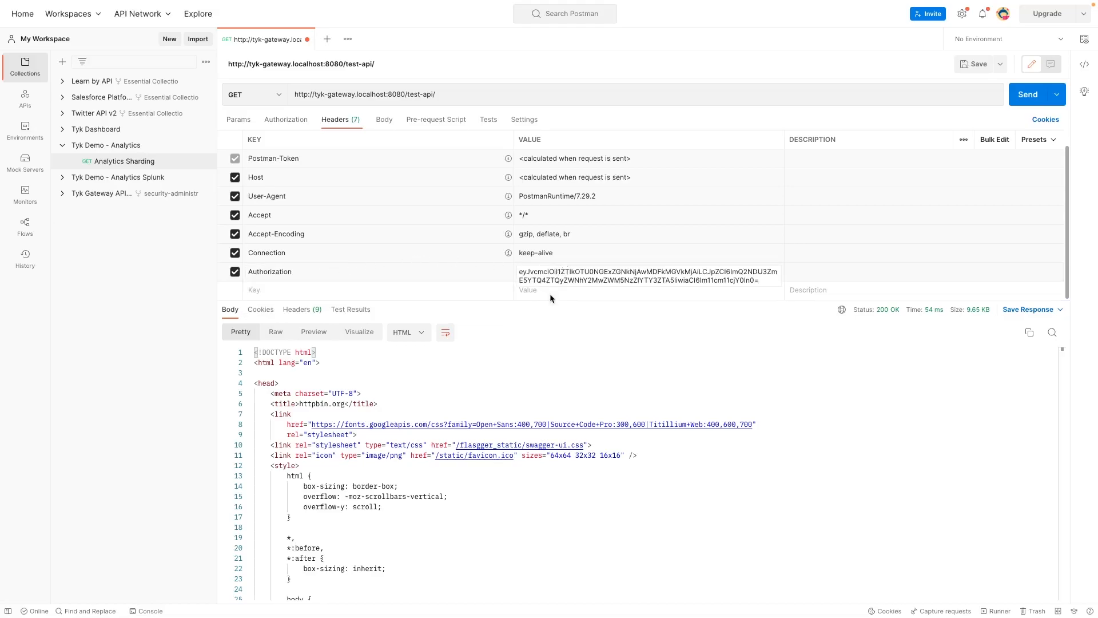
{"action": "left_click_drag", "start_coordinate": [761, 279], "coordinate": [508, 269]}
{"action": "key", "text": "BackSpace"}
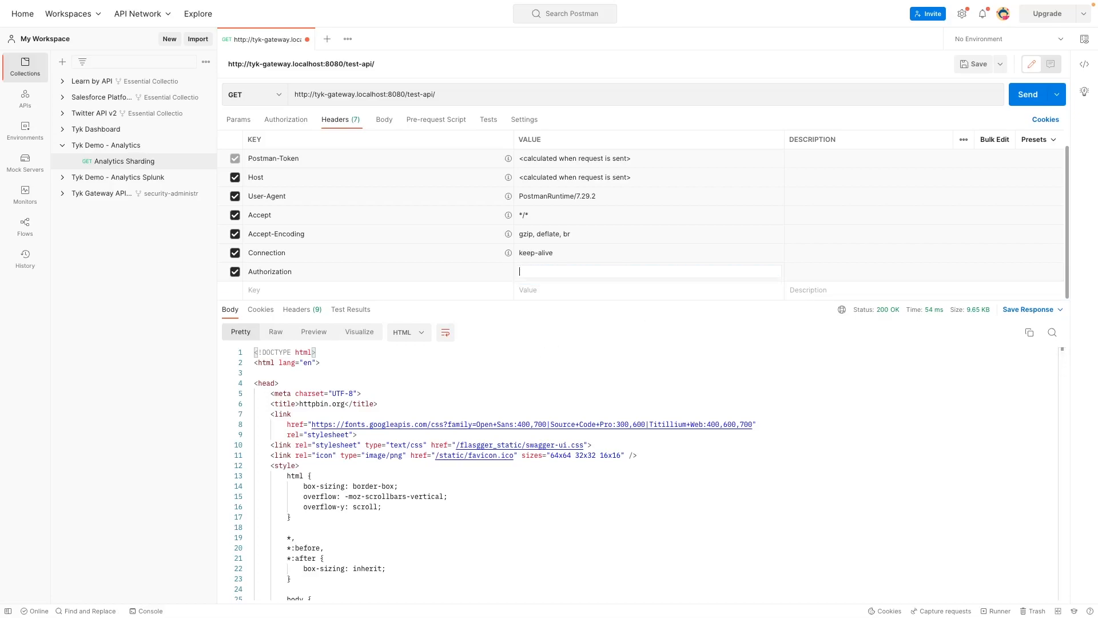
Send the test-api request three times with the Authorization header value left empty.
{"action": "left_click", "coordinate": [1020, 97]}
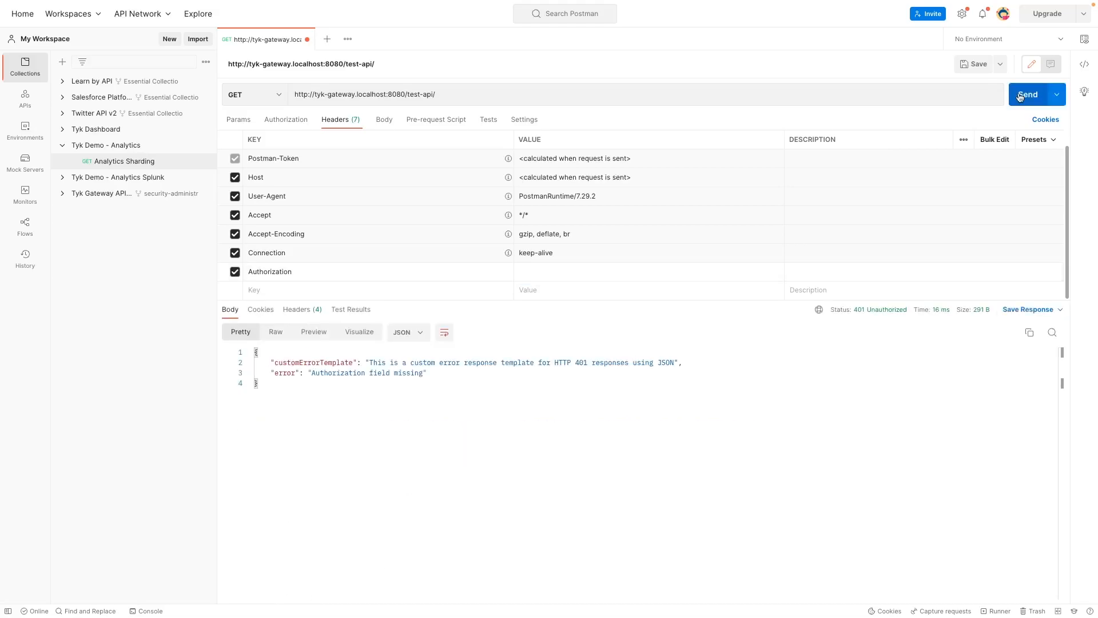
{"action": "left_click", "coordinate": [1020, 97]}
{"action": "left_click", "coordinate": [1020, 97]}
Paste the copied API key as the Authorization header value and send the test-api request twice.
{"action": "left_click", "coordinate": [533, 271]}
{"action": "key", "text": "ctrl+v"}
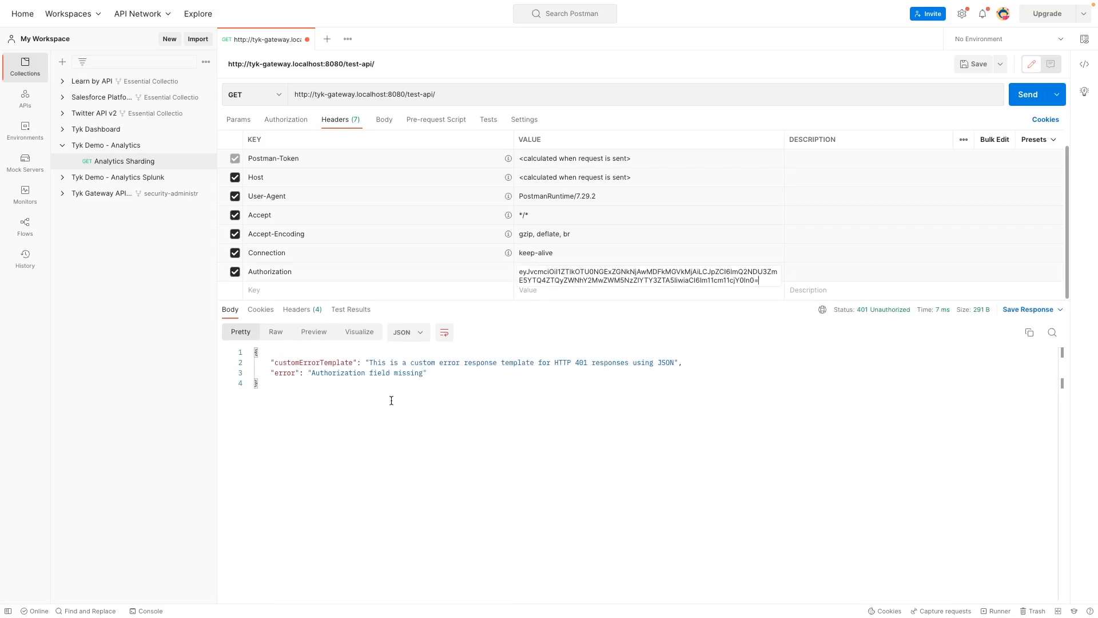
{"action": "left_click", "coordinate": [578, 290]}
{"action": "left_click", "coordinate": [1027, 98]}
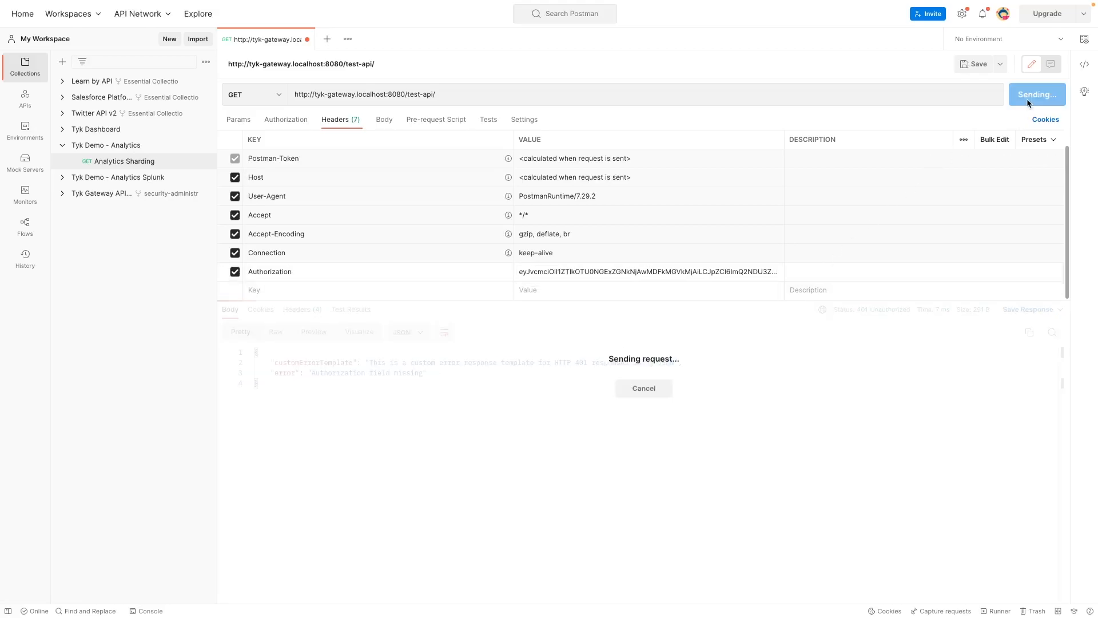
{"action": "left_click", "coordinate": [1027, 102]}
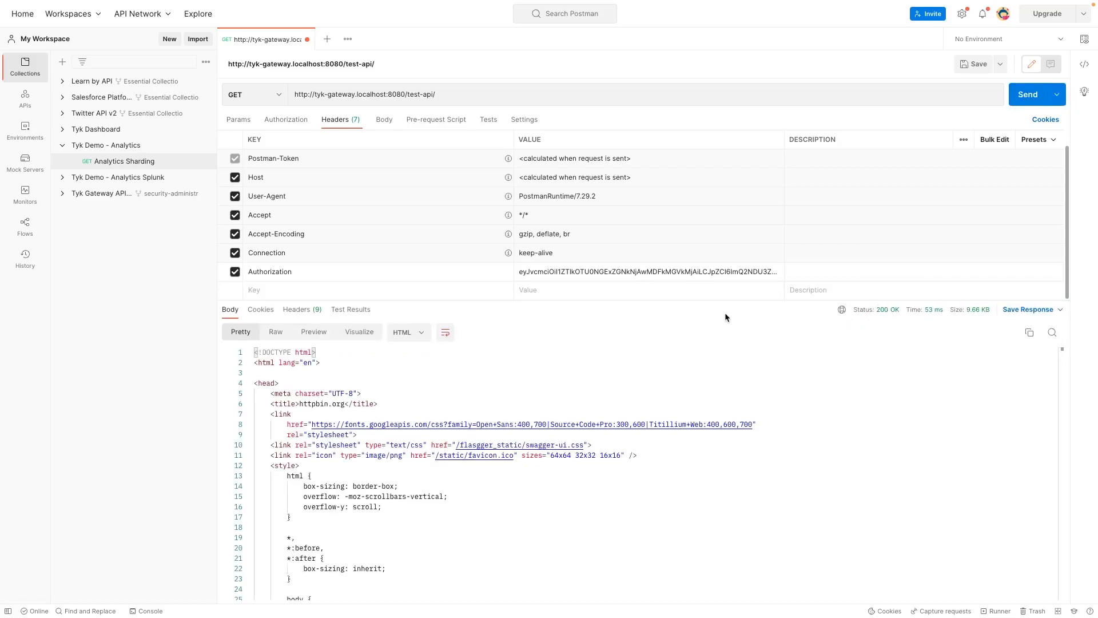
Switch to Kibana Discover and clear the api_name query to reload all analytics records.
{"action": "key", "text": "ctrl+Right"}
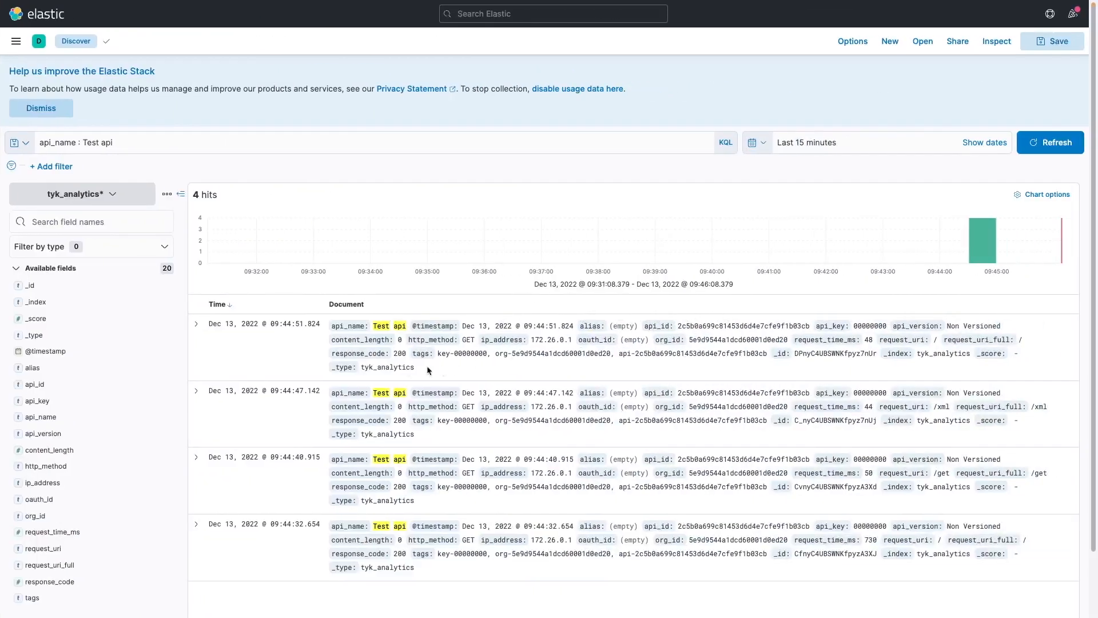
{"action": "left_click", "coordinate": [170, 141]}
{"action": "left_click_drag", "start_coordinate": [172, 140], "coordinate": [3, 143]}
{"action": "key", "text": "BackSpace"}
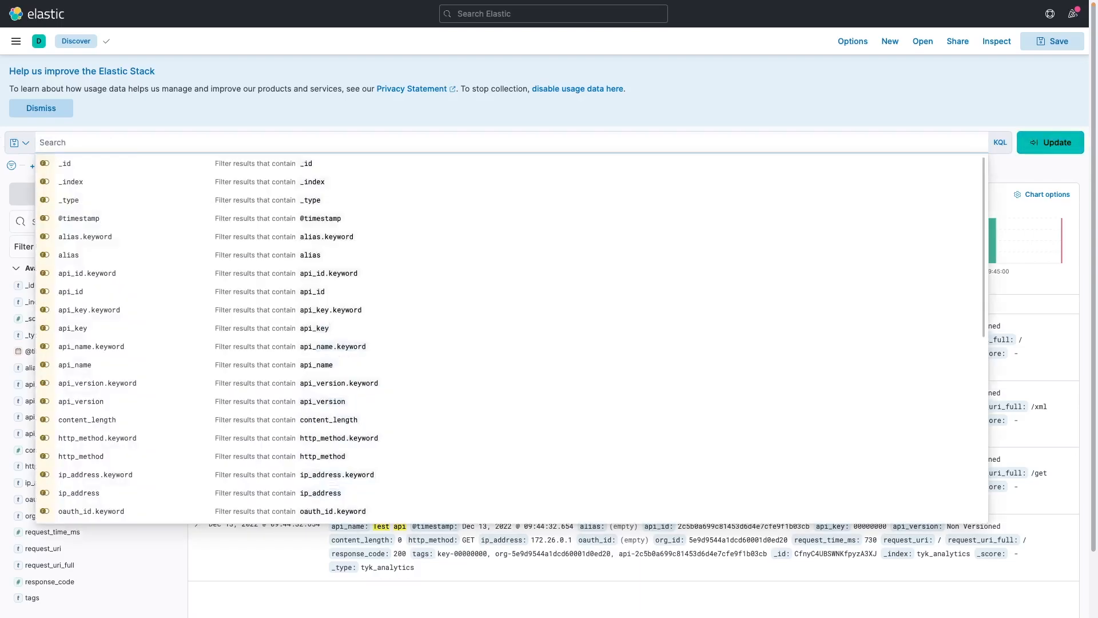
{"action": "key", "text": "Return"}
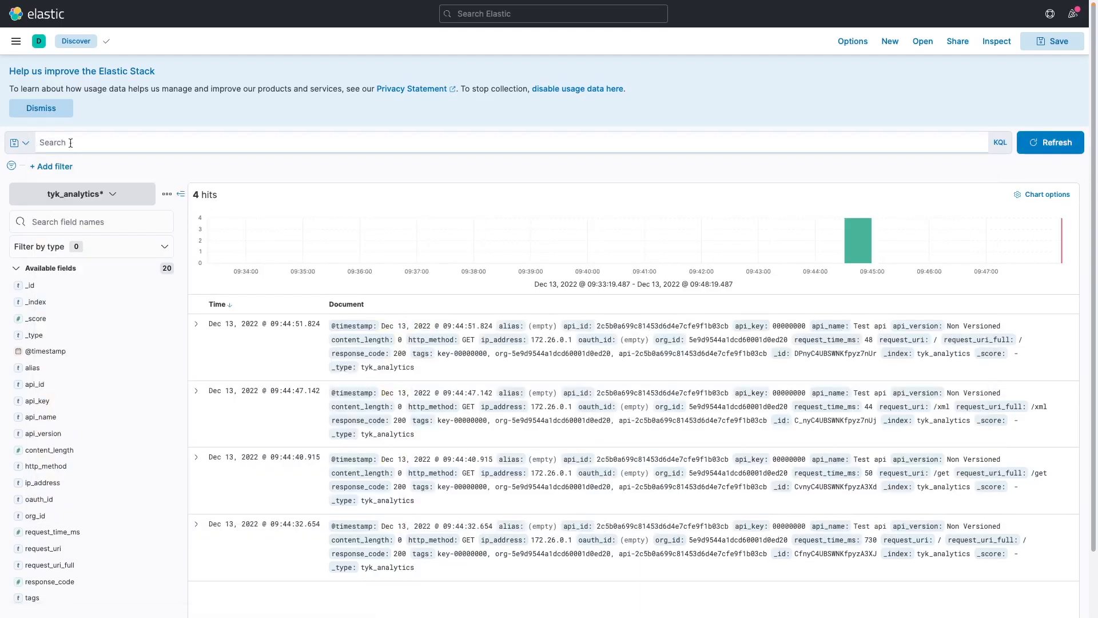
{"action": "left_click", "coordinate": [405, 353]}
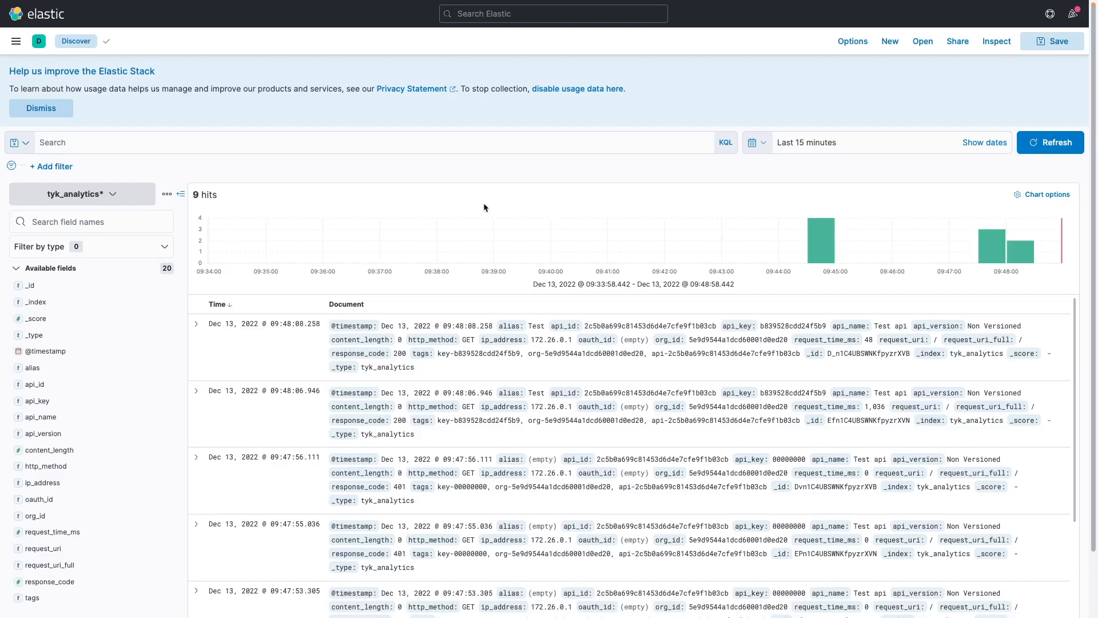
Filter the analytics records with the query response_code : 401.
{"action": "left_click", "coordinate": [252, 142]}
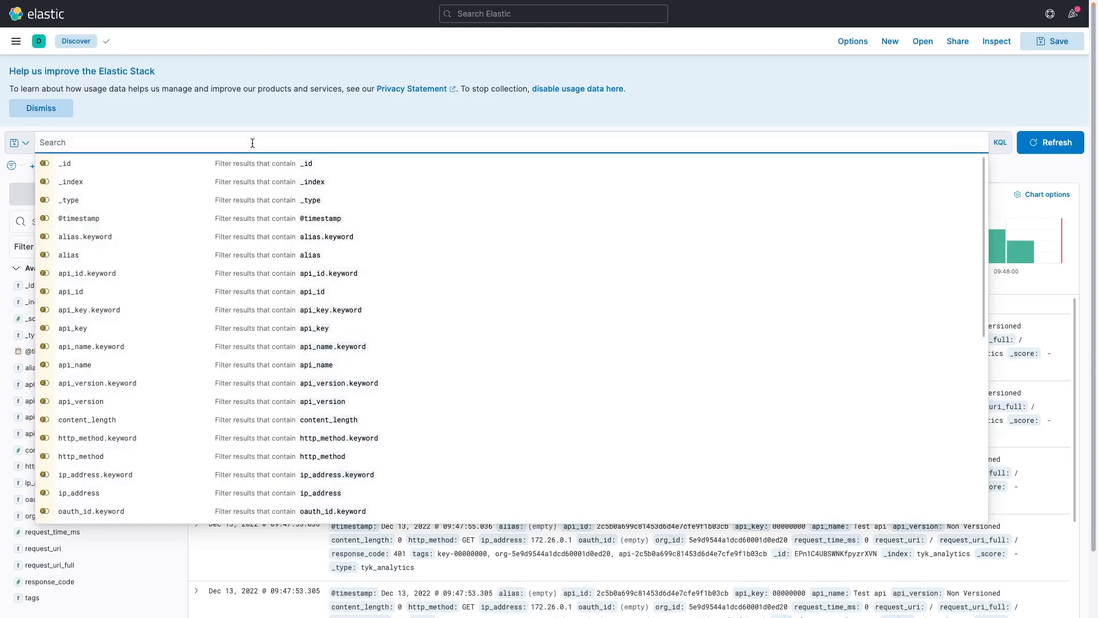
{"action": "type", "text": "respo"}
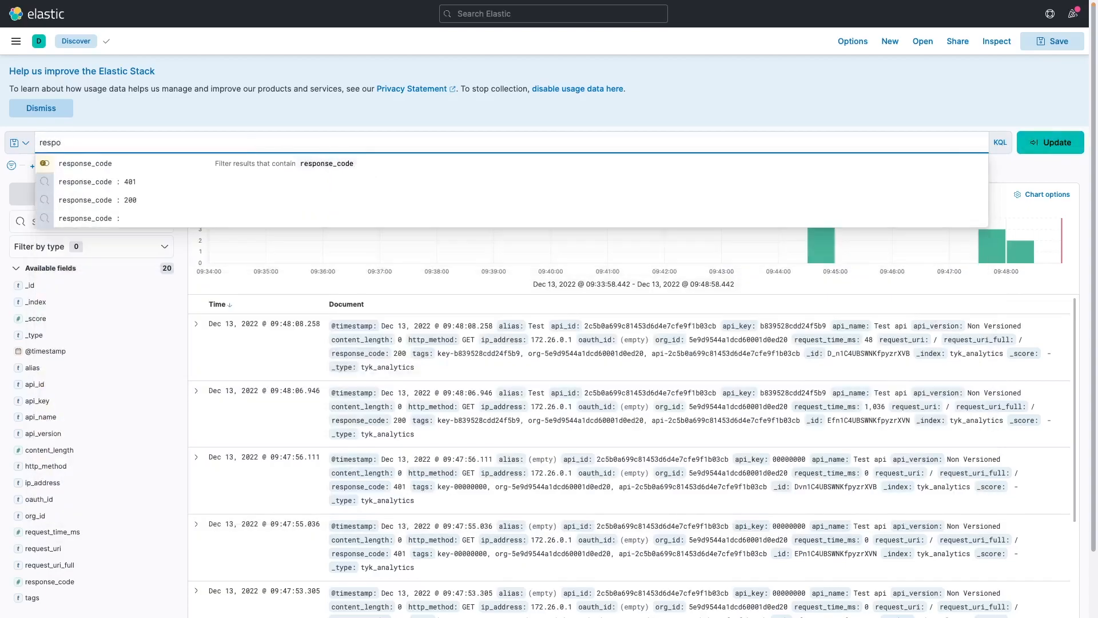
{"action": "left_click", "coordinate": [131, 182]}
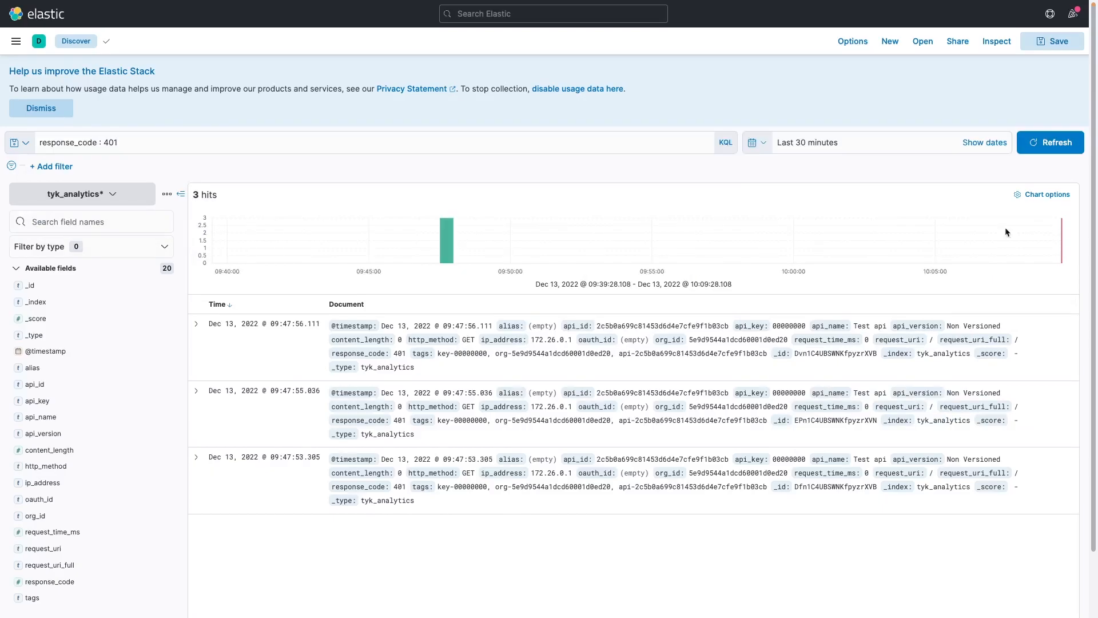